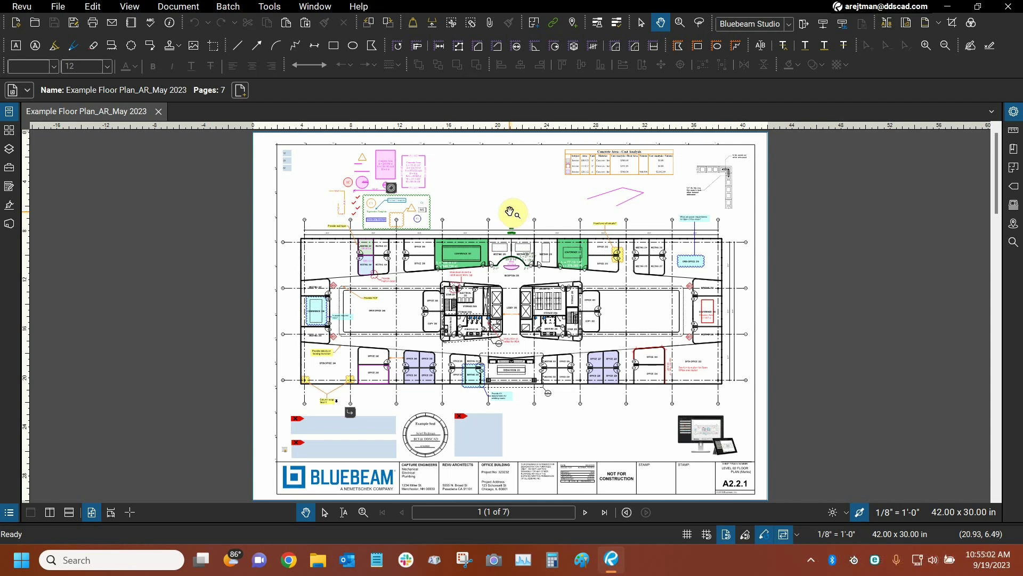
- Review the details of both digital IDs in the digital ID manager
{"action": "left_click", "coordinate": [269, 7]}
{"action": "mouse_move", "coordinate": [287, 90]}
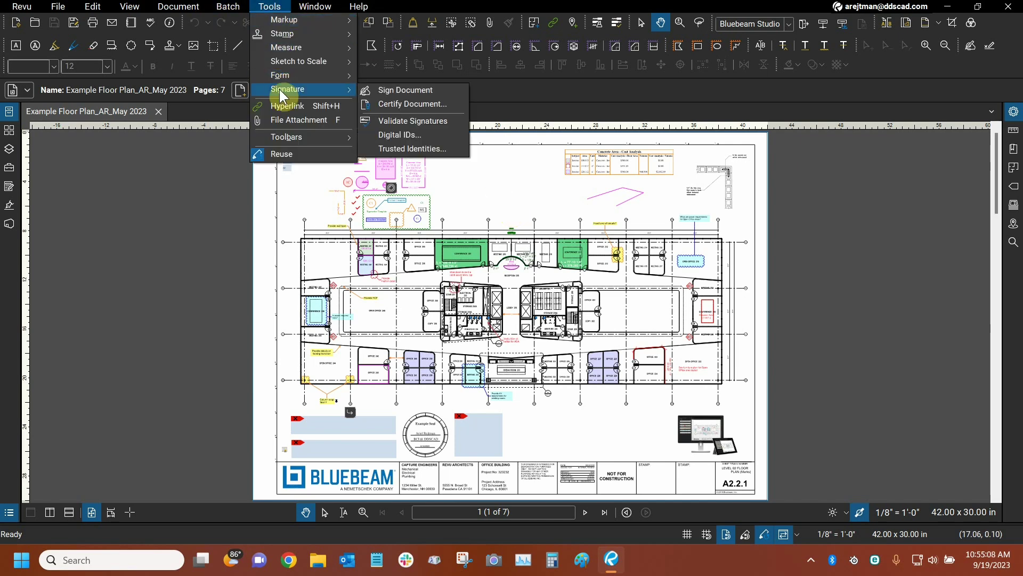
{"action": "left_click", "coordinate": [395, 134]}
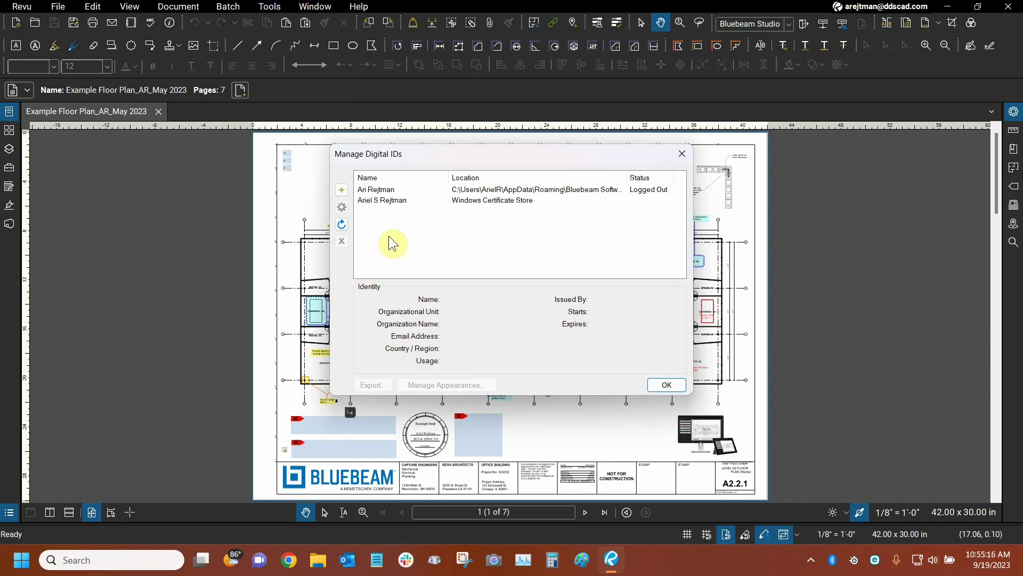
{"action": "left_click", "coordinate": [400, 191]}
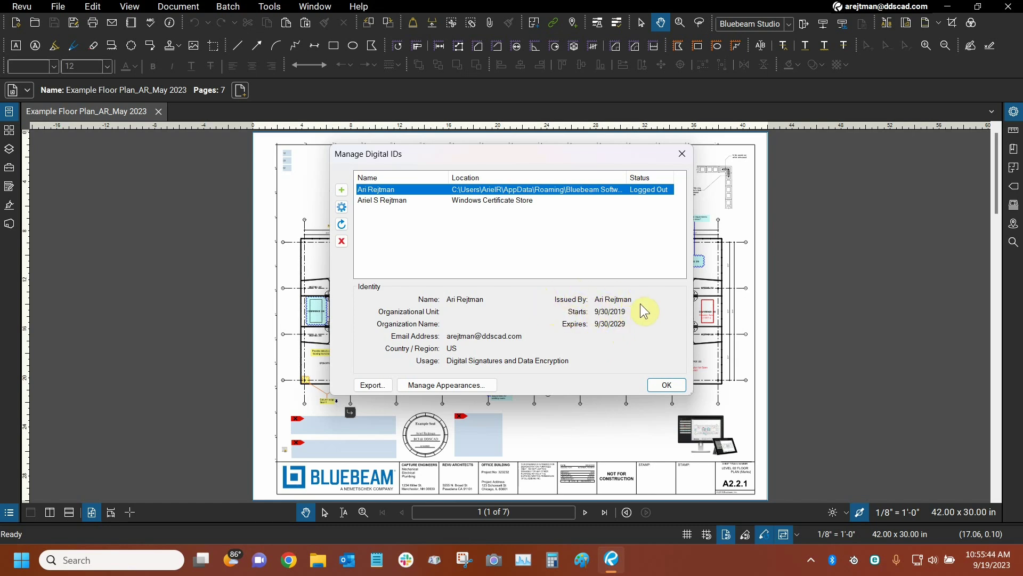
{"action": "left_click", "coordinate": [393, 207]}
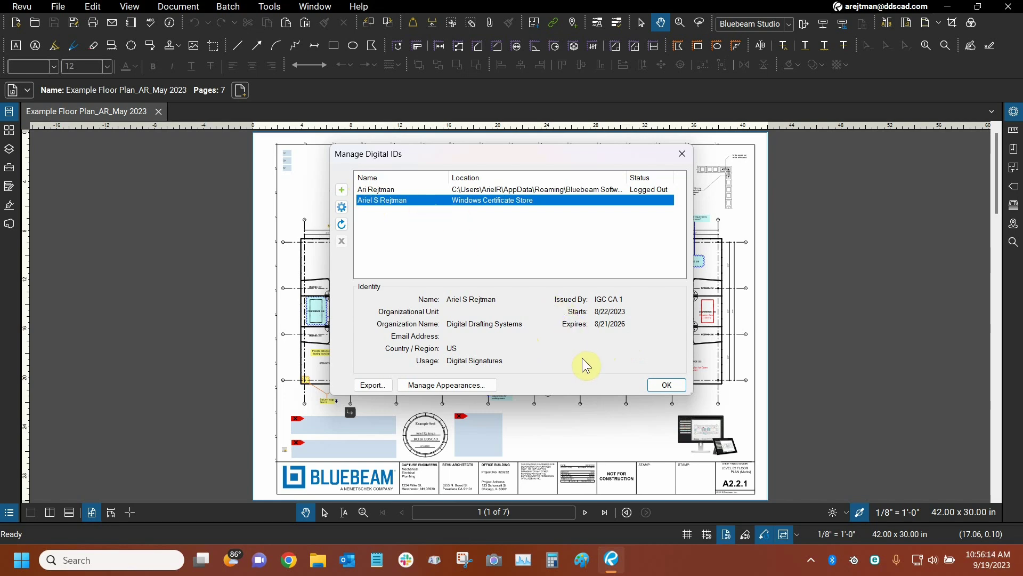
{"action": "left_click", "coordinate": [666, 385]}
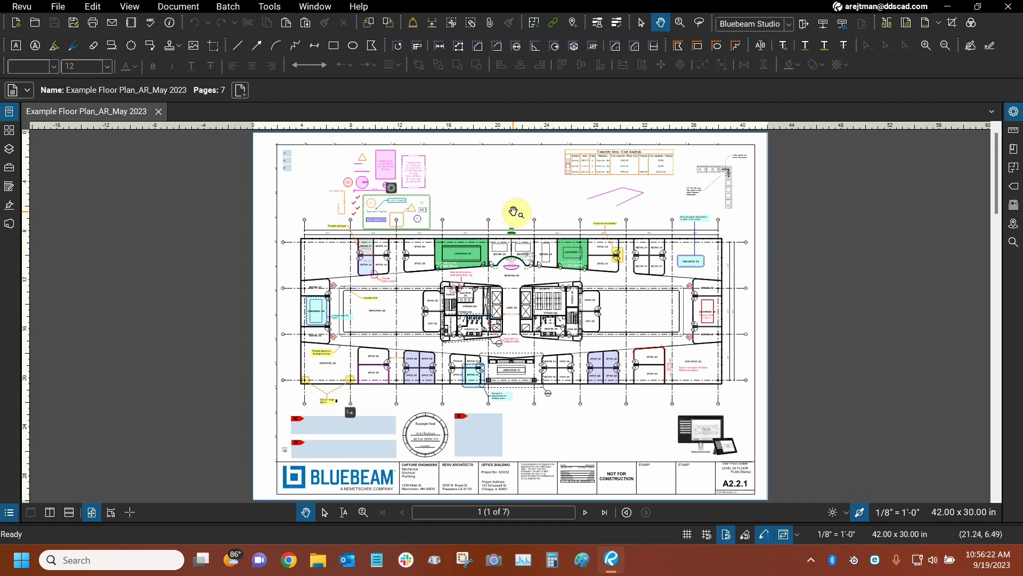
- Start signing the unsigned signature field, then abandon it at the save prompt
{"action": "left_click", "coordinate": [491, 433]}
{"action": "left_click", "coordinate": [542, 435]}
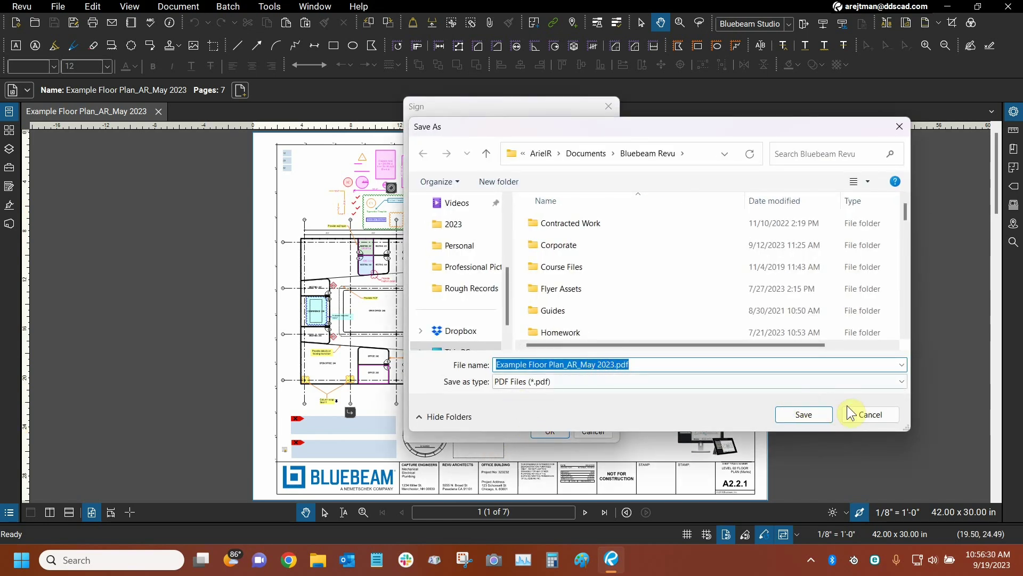
{"action": "left_click", "coordinate": [868, 414]}
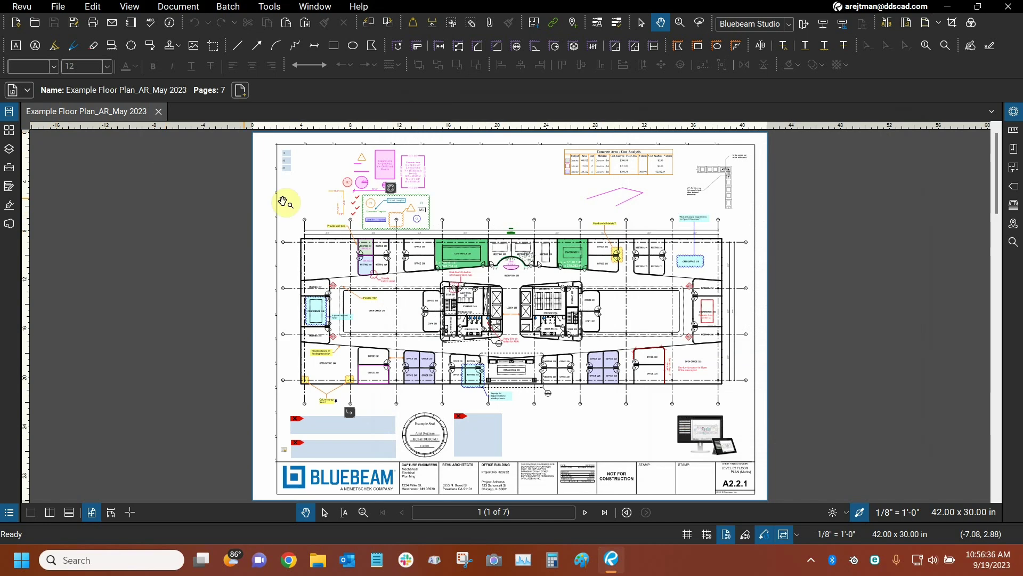
- Save as 'Example Floor Plan_AR_May 2023_Batch DS.pdf', replacing the existing file
{"action": "left_click", "coordinate": [58, 6]}
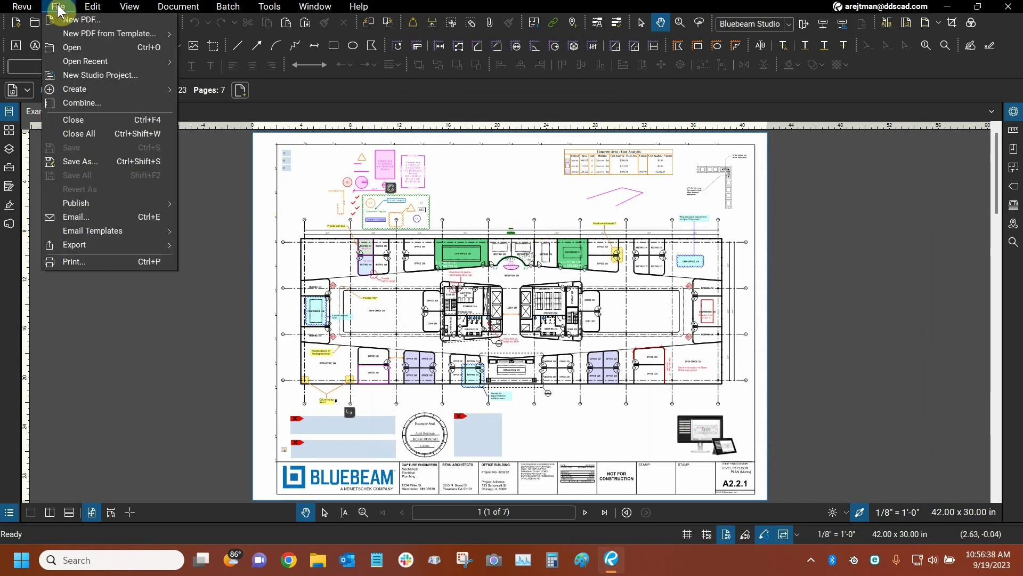
{"action": "left_click", "coordinate": [85, 162]}
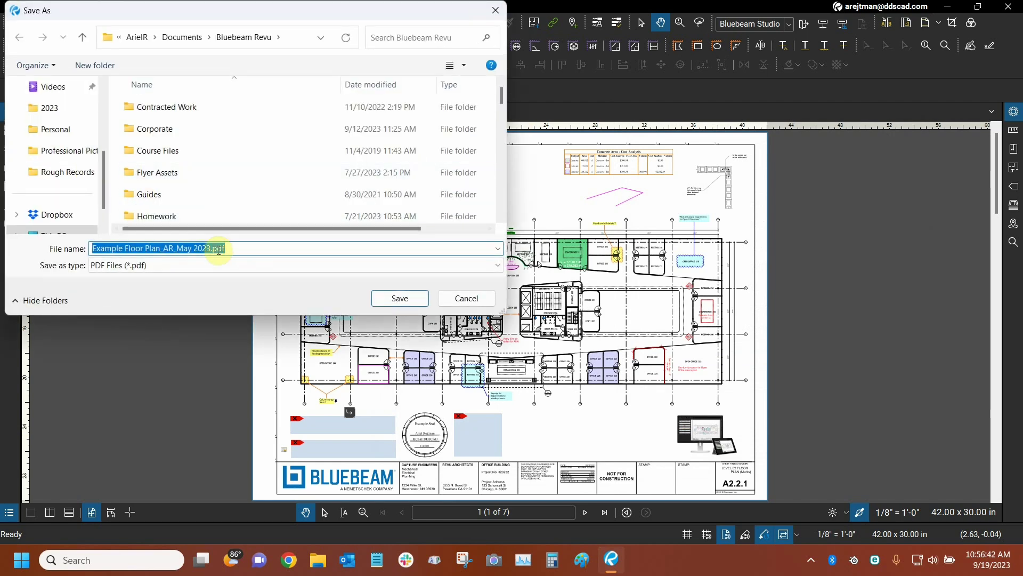
{"action": "left_click", "coordinate": [209, 249]}
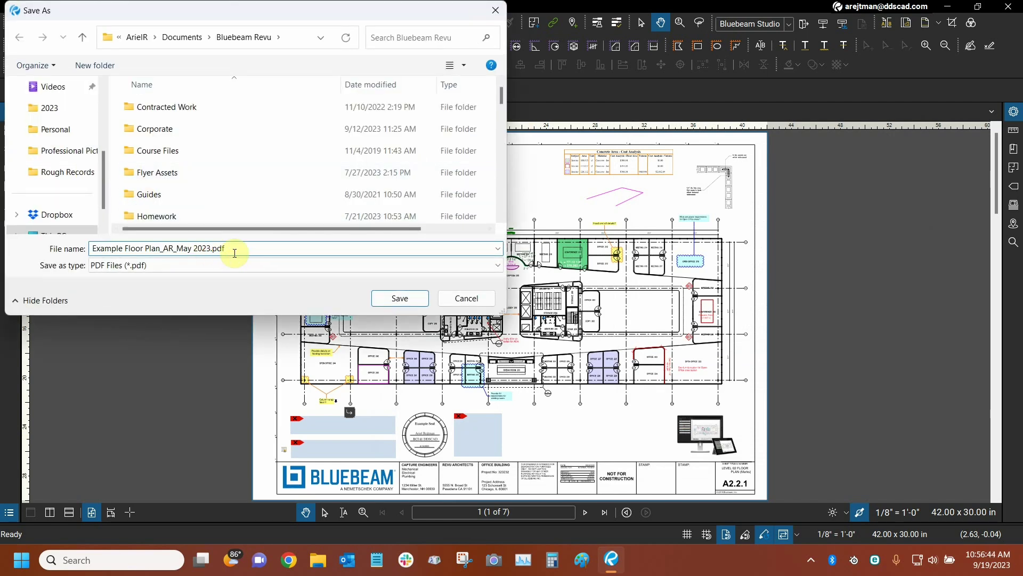
{"action": "type", "text": "_Batch DS"}
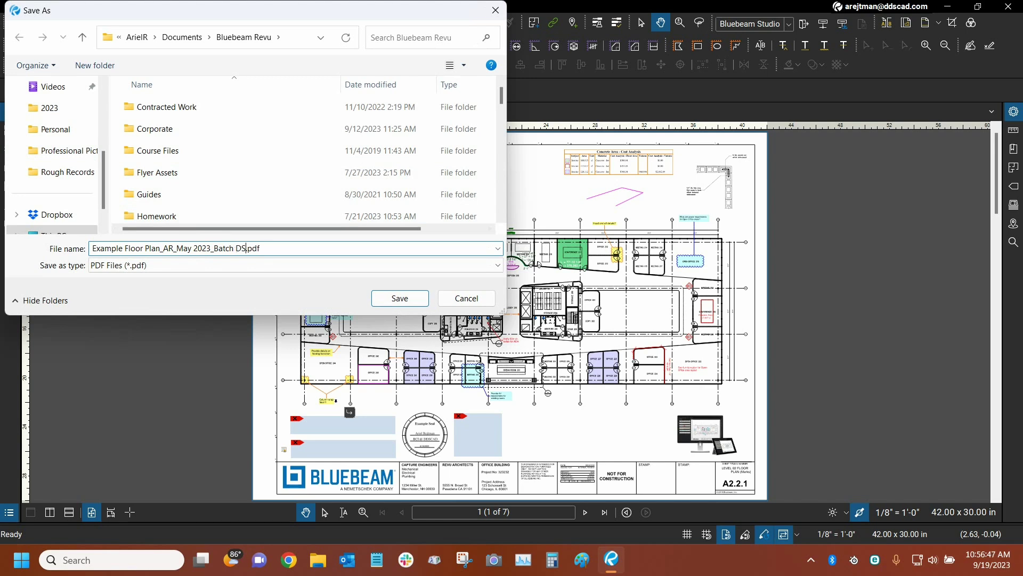
{"action": "left_click", "coordinate": [384, 299]}
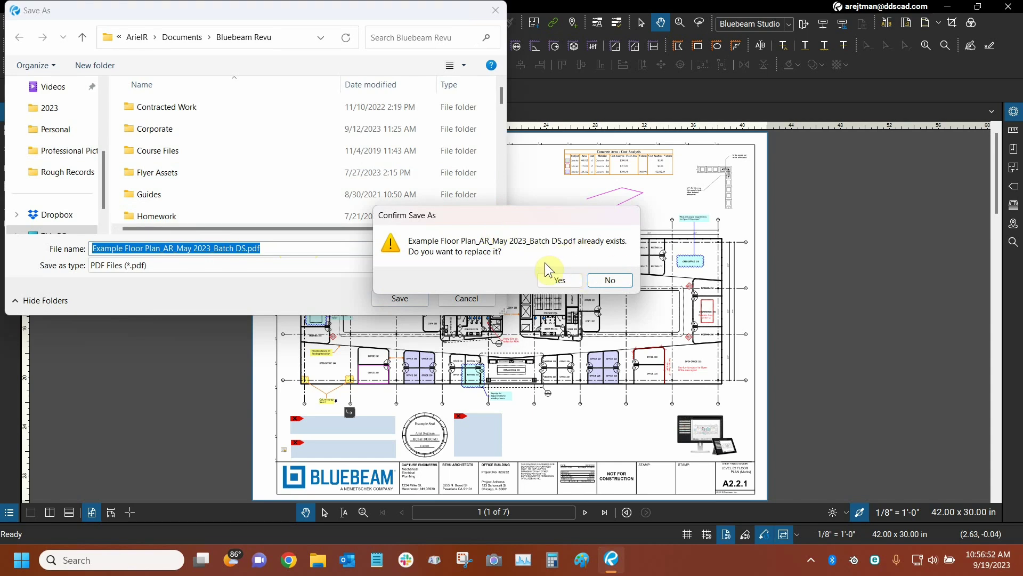
{"action": "left_click", "coordinate": [559, 280]}
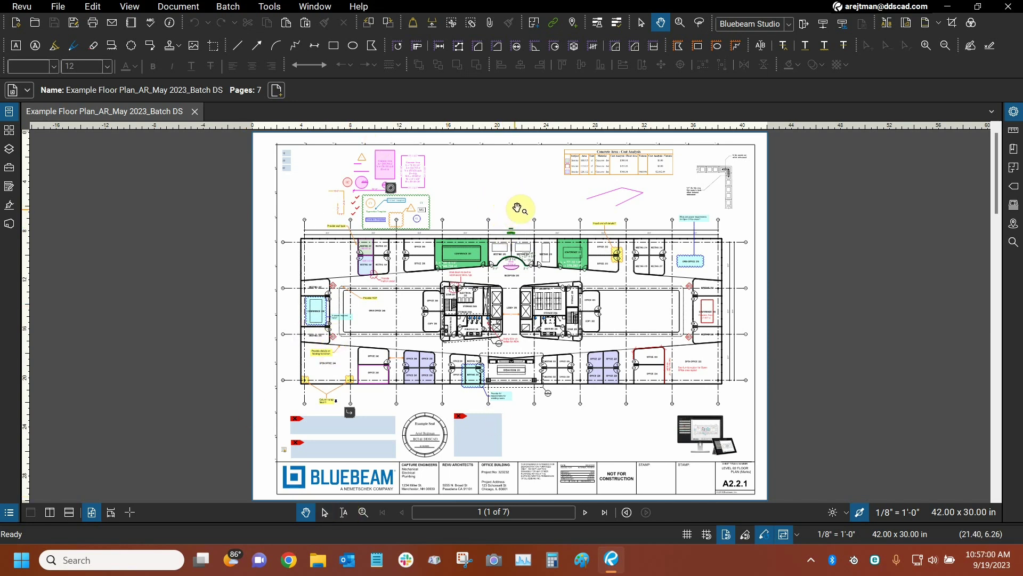
- Start a Batch Sign & Seal job and set the file's pages to 1-3
{"action": "left_click", "coordinate": [228, 7]}
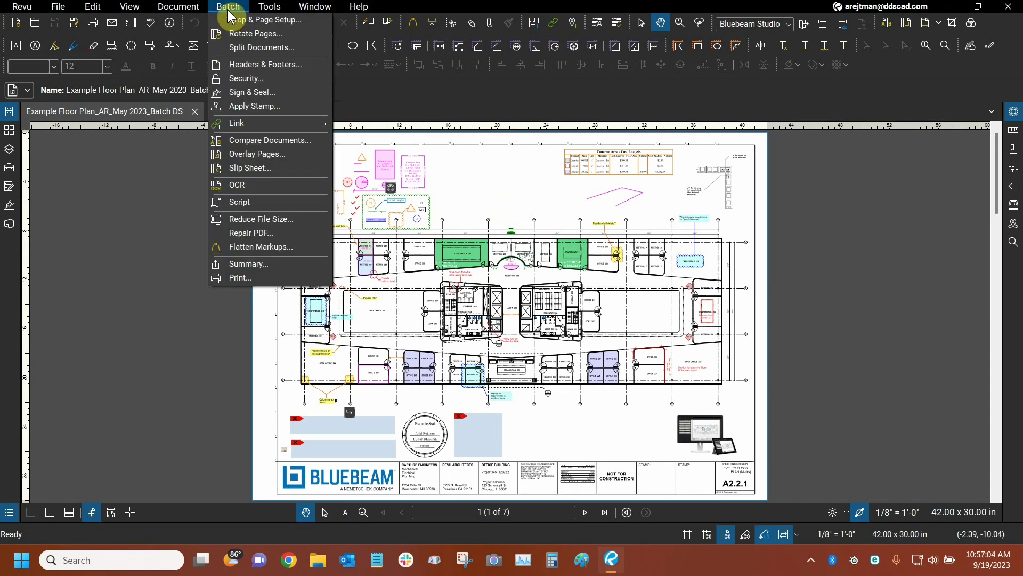
{"action": "left_click", "coordinate": [257, 93]}
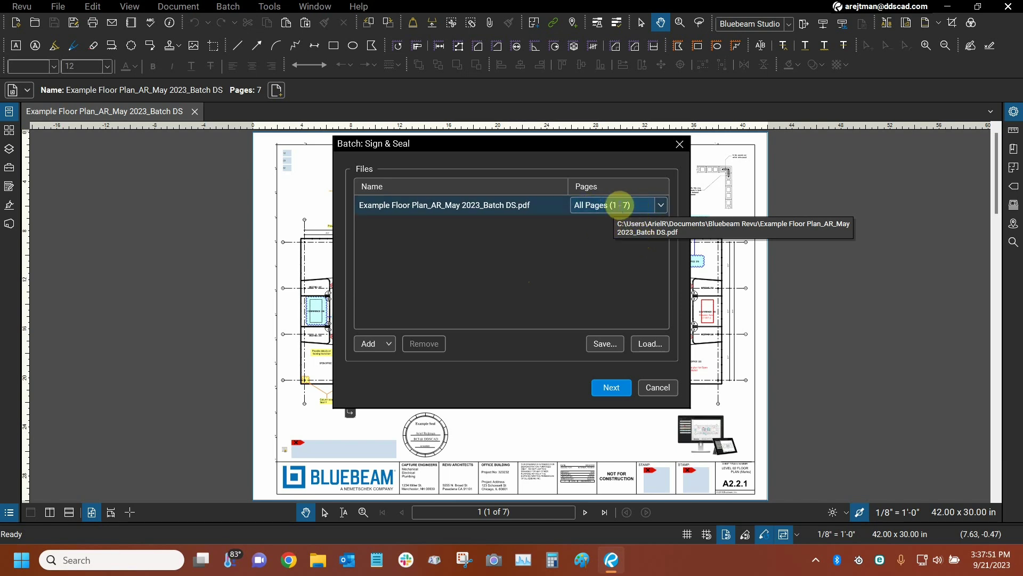
{"action": "left_click", "coordinate": [619, 205]}
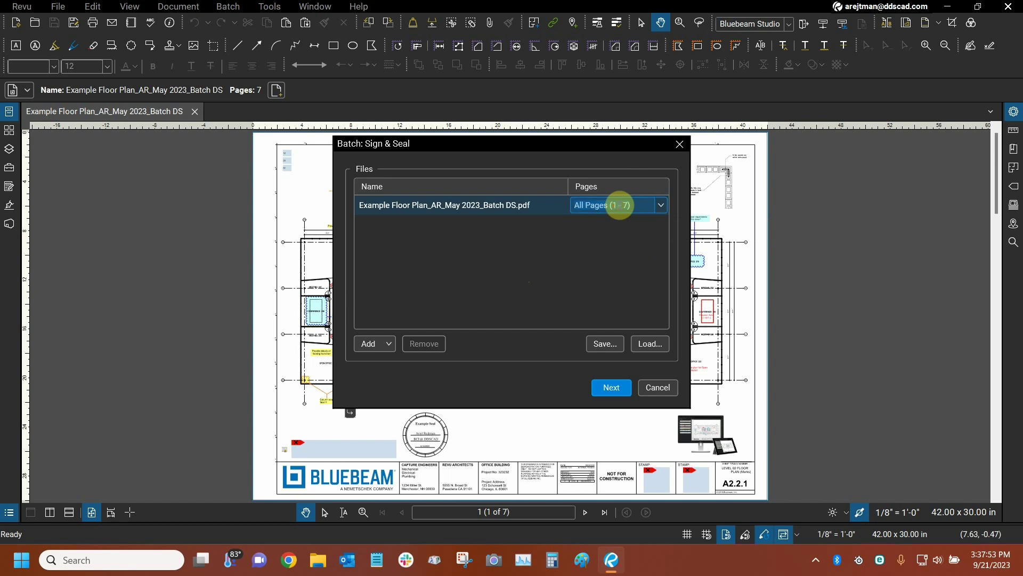
{"action": "type", "text": "1-3"}
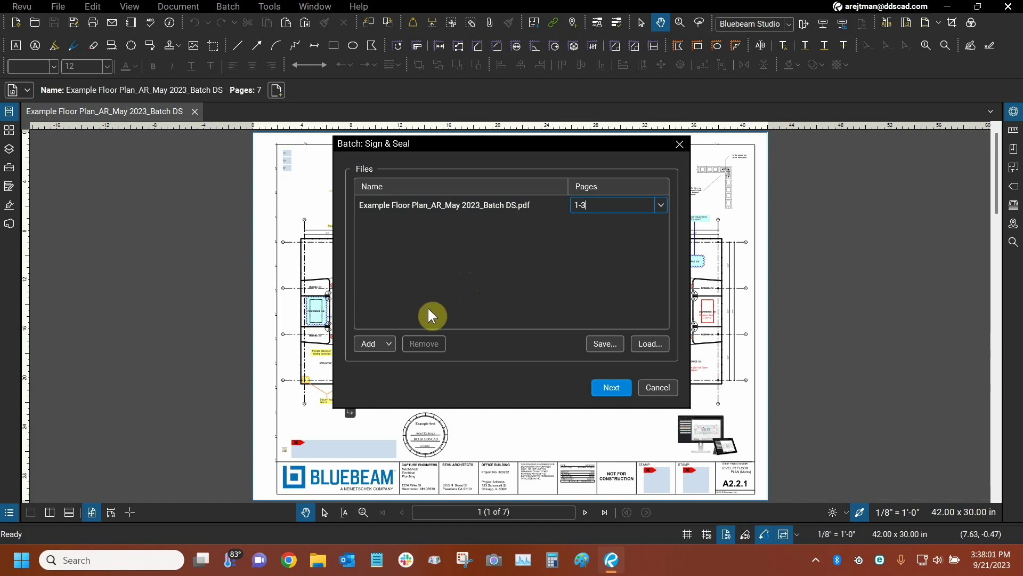
- Look over the add-files options, dismiss them, and continue to the signature settings
{"action": "left_click", "coordinate": [376, 345]}
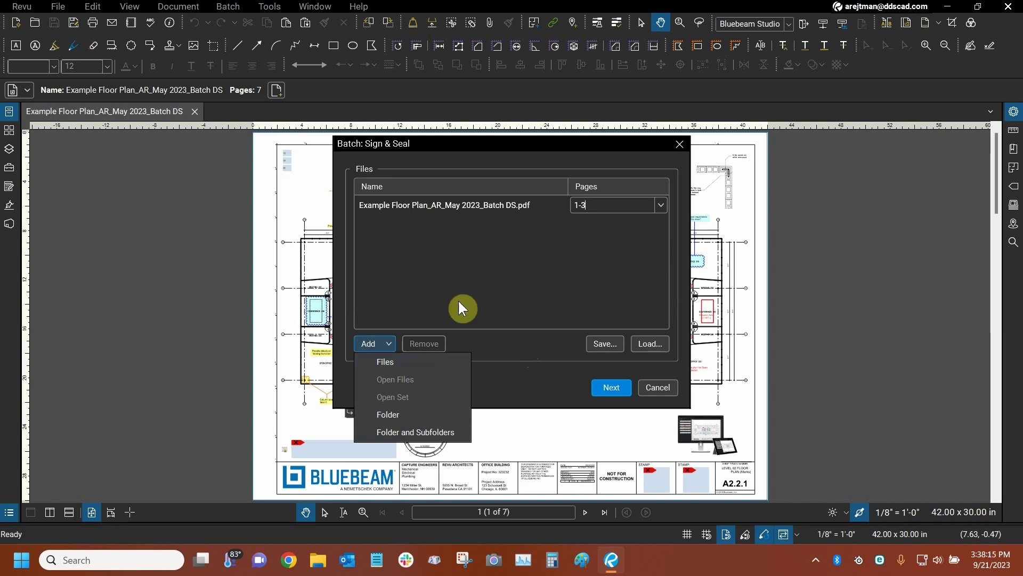
{"action": "left_click", "coordinate": [474, 276]}
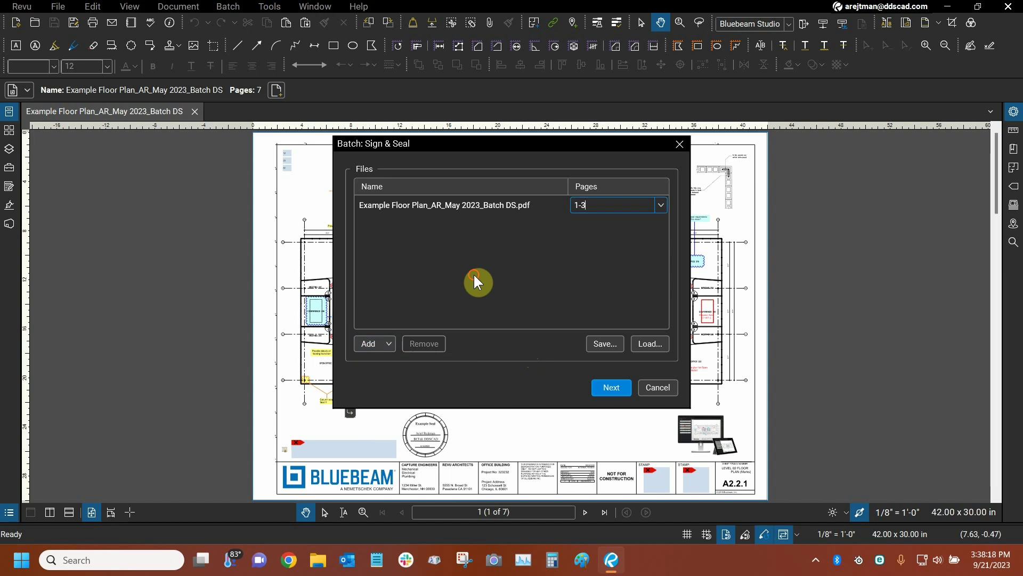
{"action": "left_click", "coordinate": [604, 345]}
{"action": "left_click", "coordinate": [616, 387]}
- Try the Certify type, then return to Digital Signature with the seal placed at the page's top-left
{"action": "left_click", "coordinate": [528, 202]}
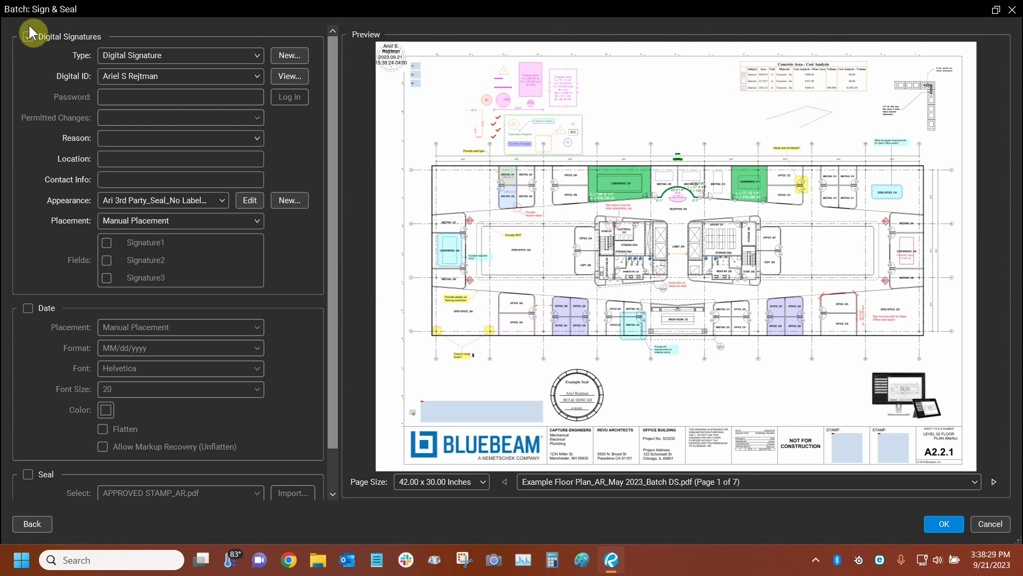
{"action": "left_click", "coordinate": [133, 58]}
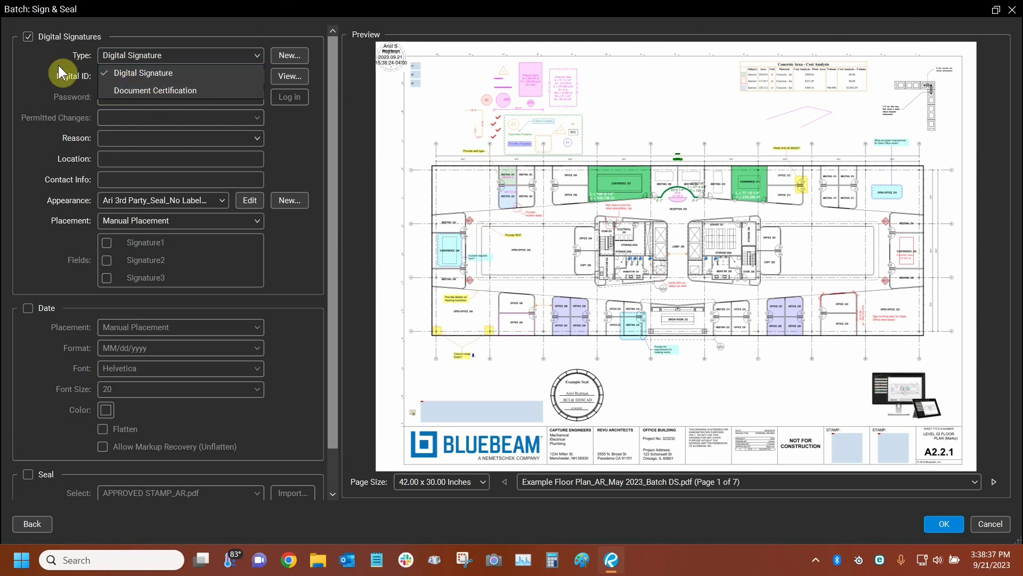
{"action": "left_click", "coordinate": [144, 88]}
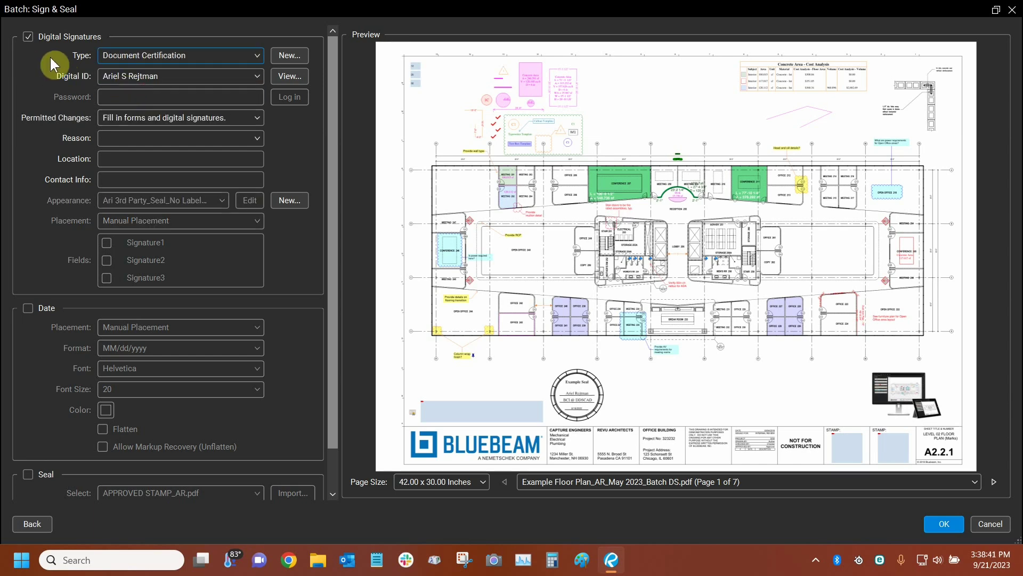
{"action": "left_click", "coordinate": [391, 56]}
{"action": "left_click", "coordinate": [396, 57]}
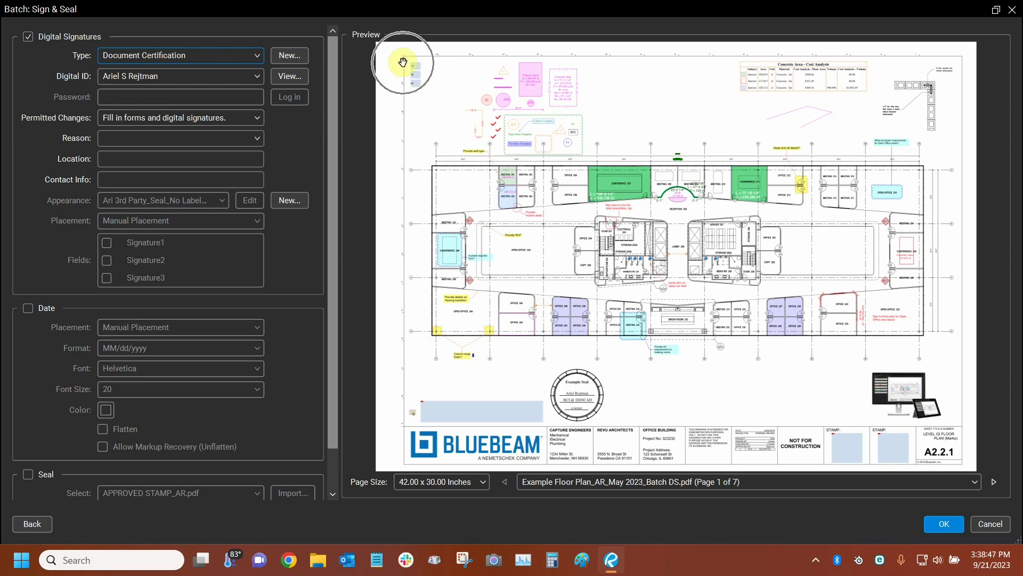
{"action": "left_click", "coordinate": [155, 57]}
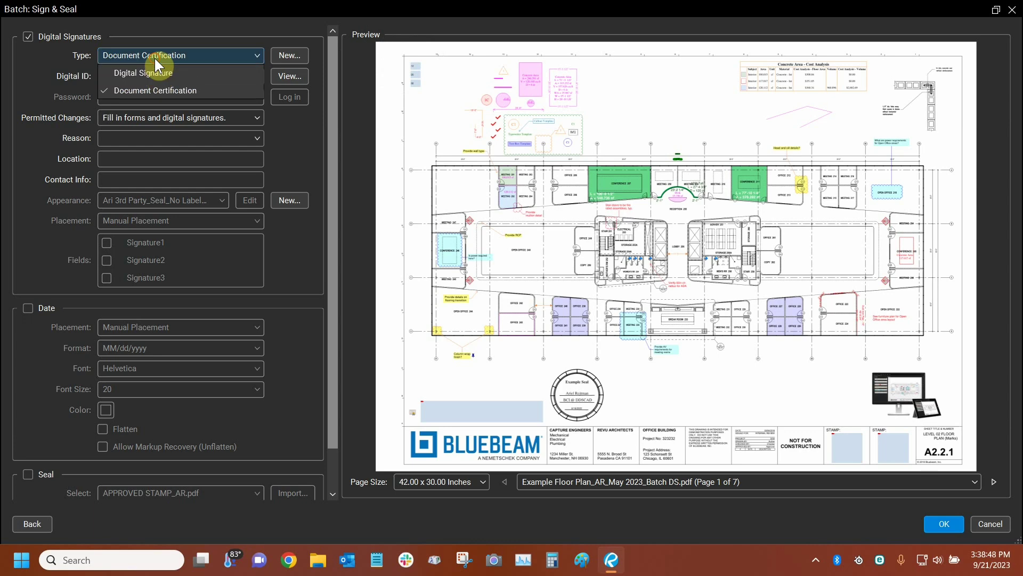
{"action": "left_click", "coordinate": [129, 73]}
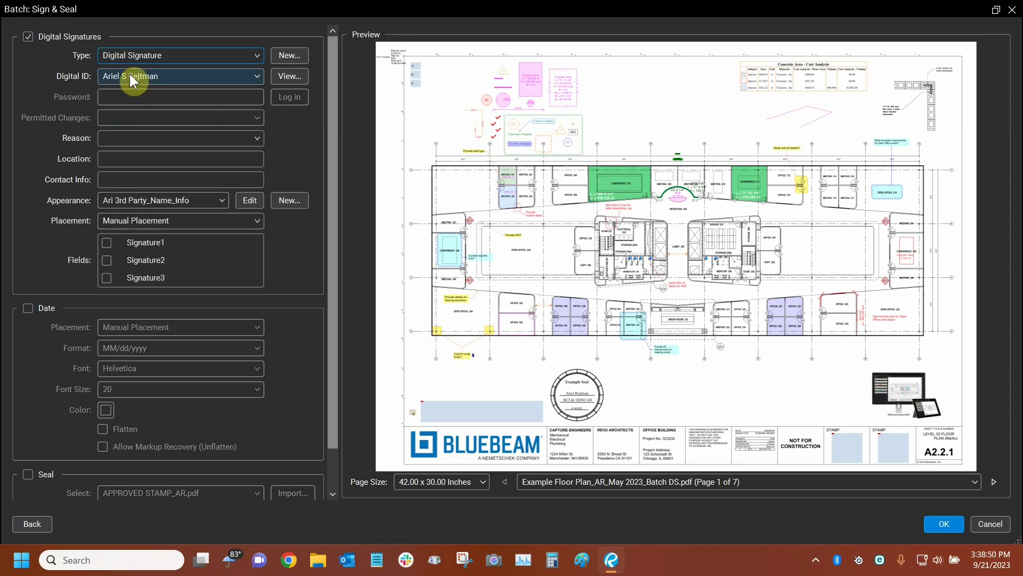
{"action": "left_click", "coordinate": [390, 57]}
- Keep the signer's digital ID and leave reason, location and contact info blank
{"action": "left_click", "coordinate": [133, 78]}
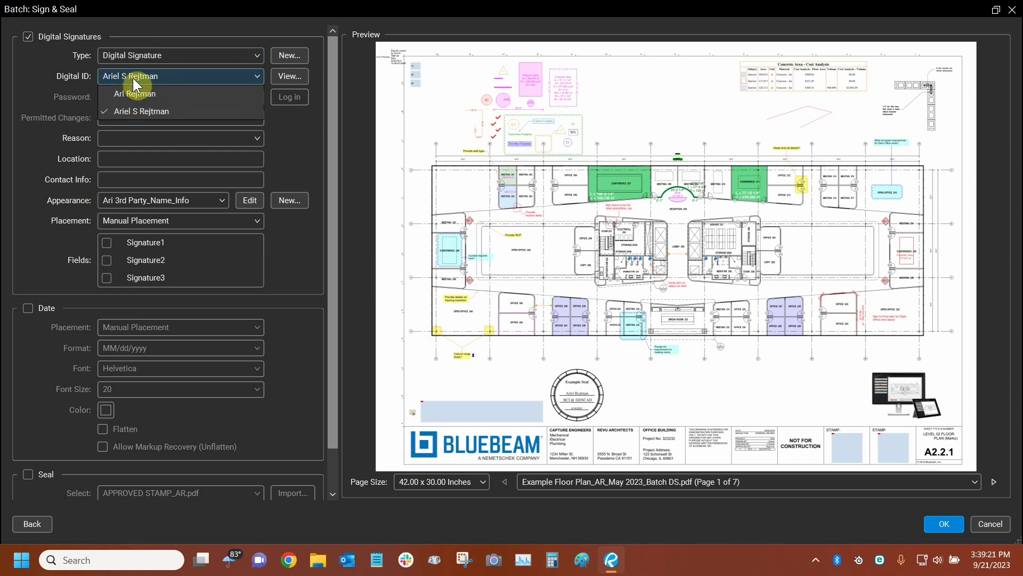
{"action": "left_click", "coordinate": [136, 111]}
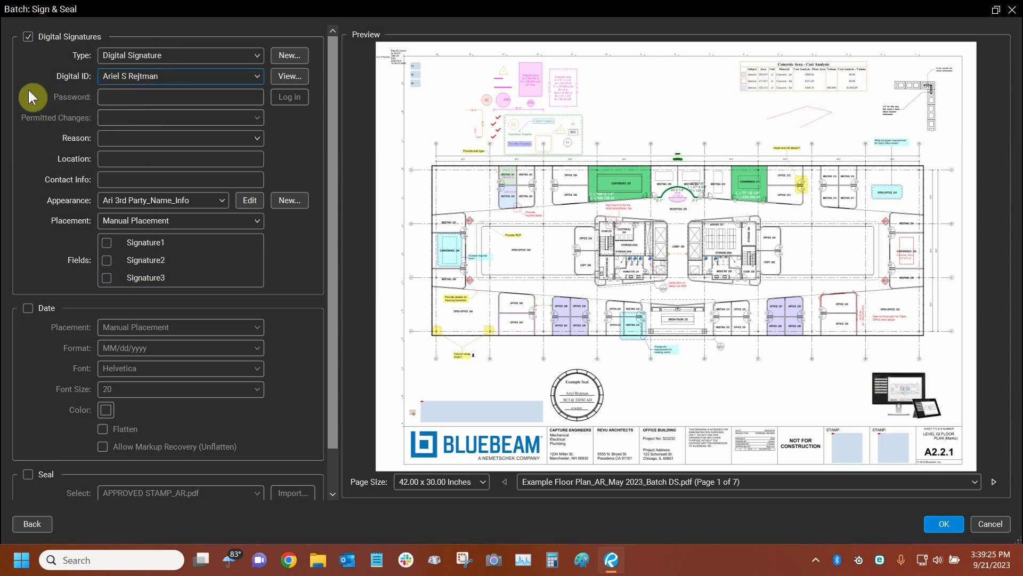
{"action": "left_click", "coordinate": [140, 134]}
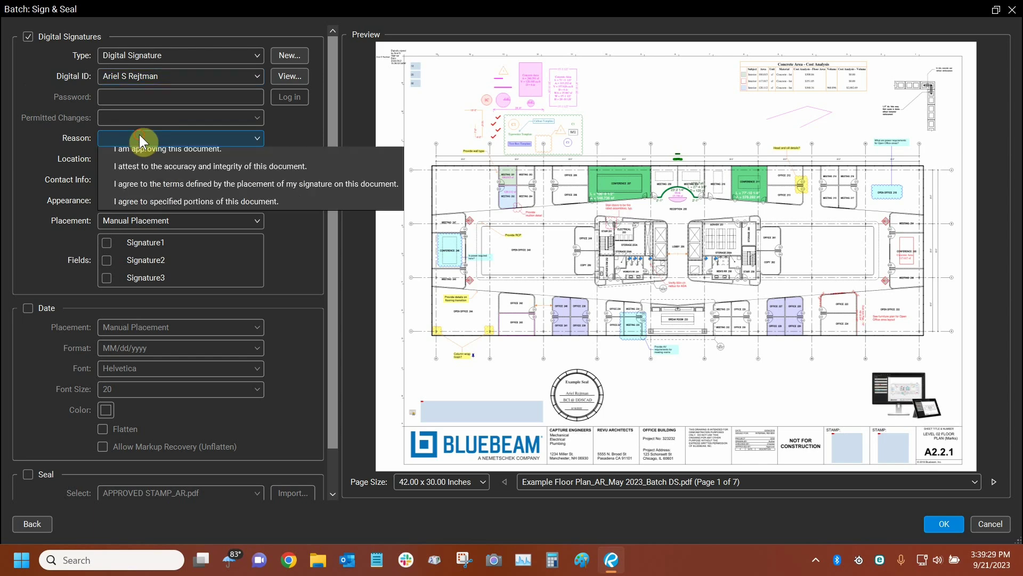
{"action": "left_click", "coordinate": [142, 140]}
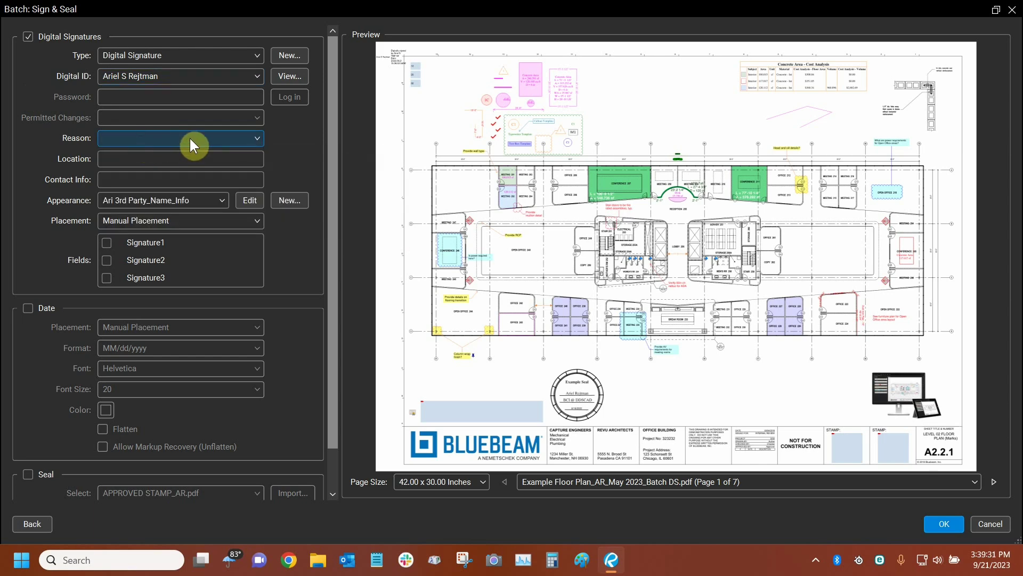
{"action": "left_click", "coordinate": [190, 144]}
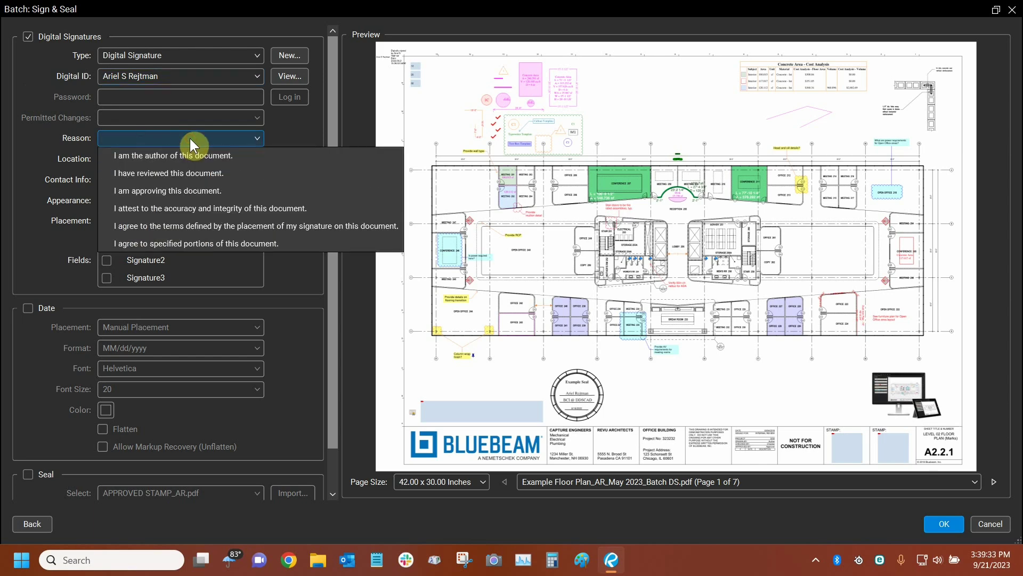
{"action": "left_click", "coordinate": [146, 136]}
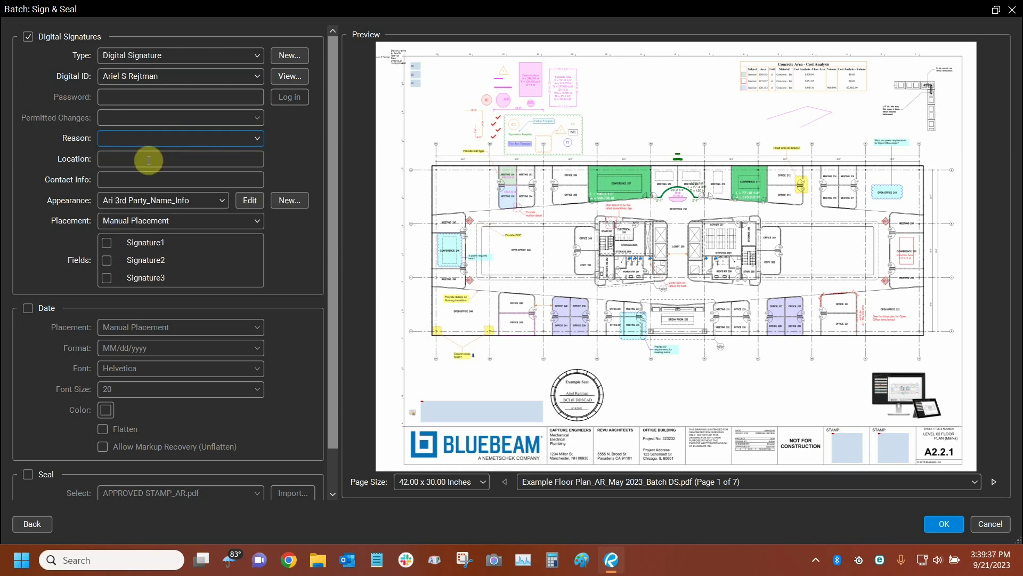
{"action": "left_click", "coordinate": [111, 158]}
{"action": "left_click", "coordinate": [118, 176]}
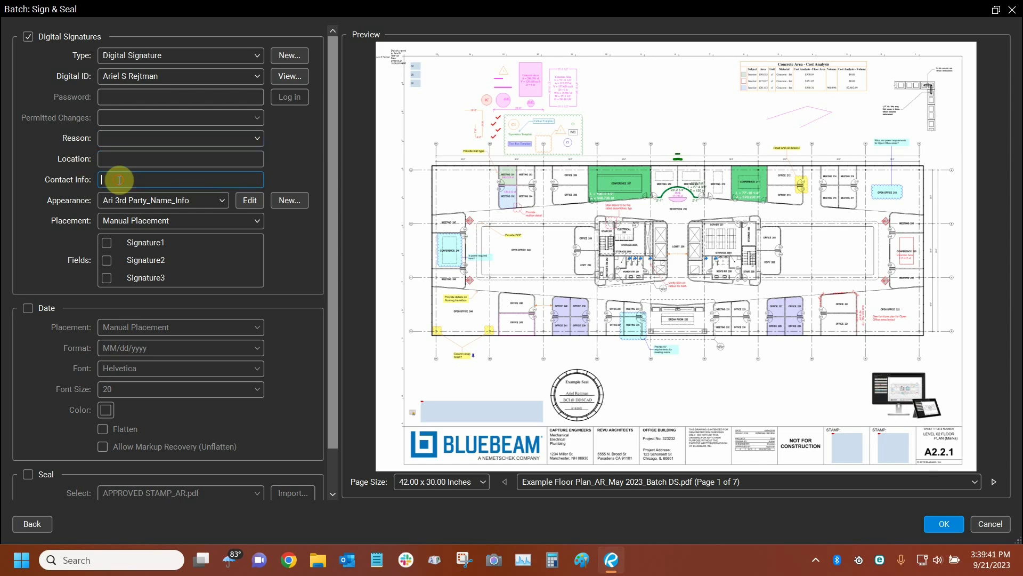
- Test the Labels, Contact Info and Date appearance options, then discard the edits
{"action": "left_click", "coordinate": [254, 200]}
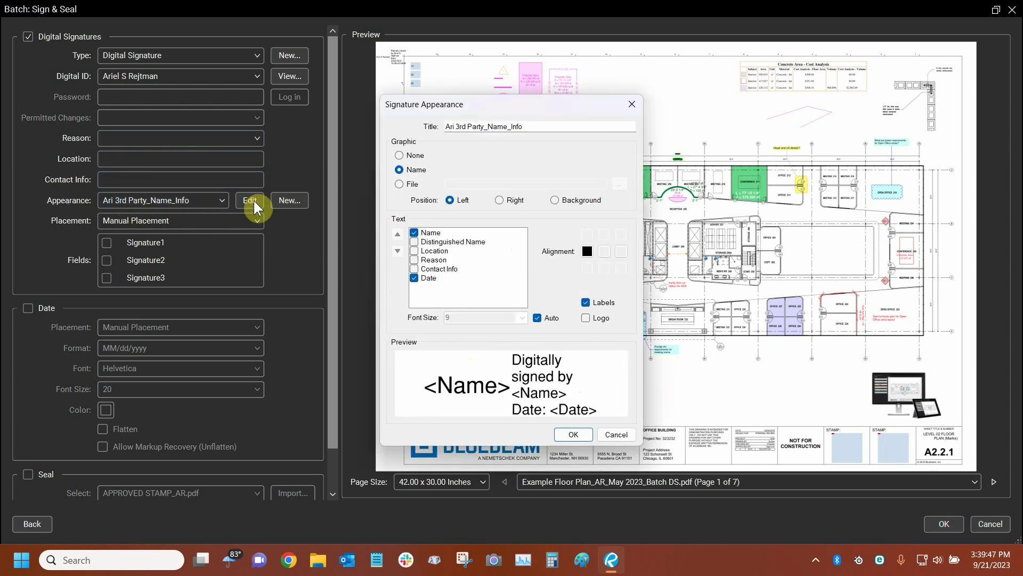
{"action": "left_click", "coordinate": [586, 303]}
{"action": "left_click", "coordinate": [586, 303]}
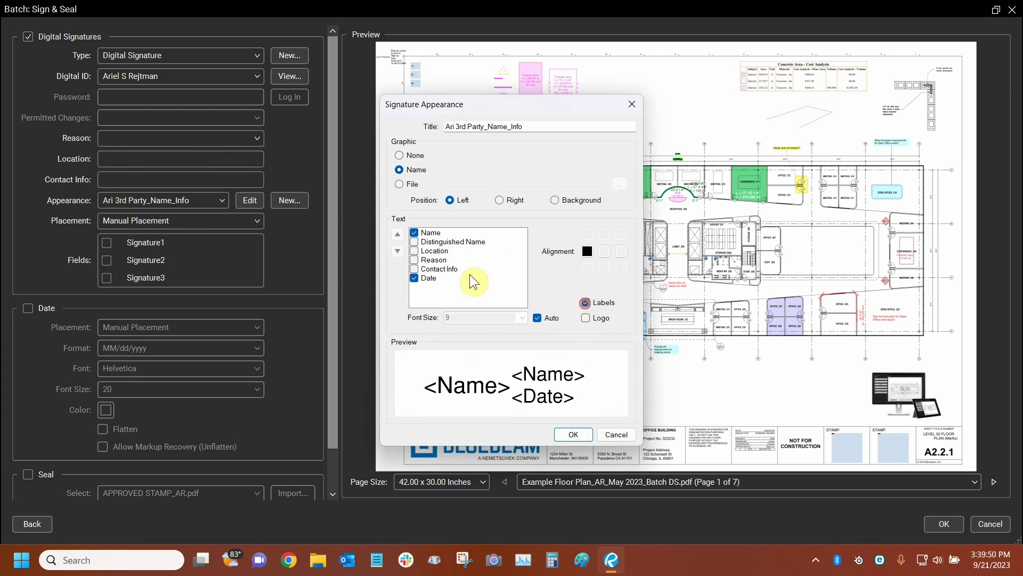
{"action": "left_click", "coordinate": [415, 269]}
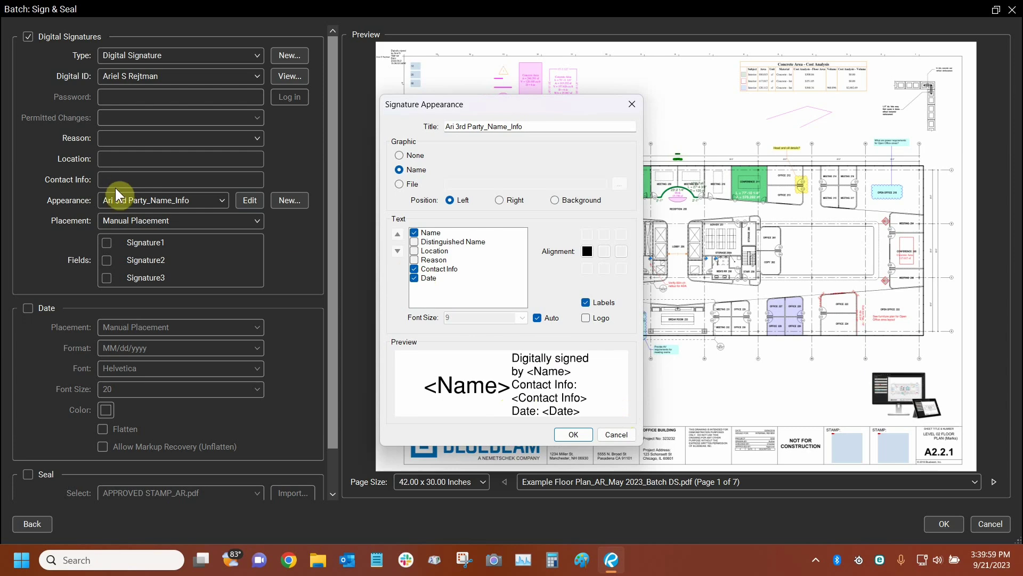
{"action": "left_click", "coordinate": [414, 277]}
{"action": "left_click", "coordinate": [415, 269]}
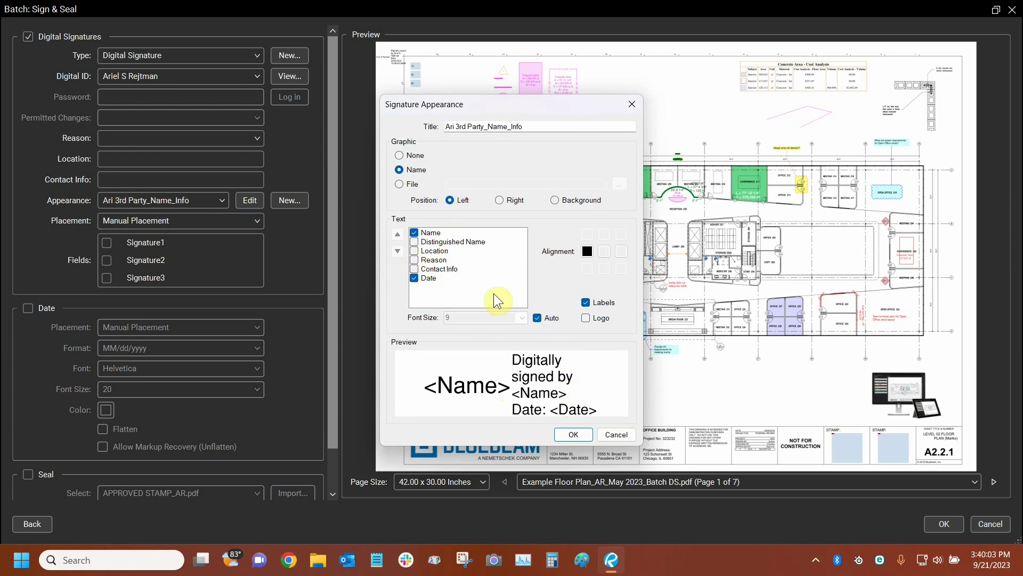
{"action": "left_click", "coordinate": [623, 436]}
- Switch the appearance to the 3rd Party_Seal_No Labels_Info seal and review its settings
{"action": "left_click", "coordinate": [165, 202]}
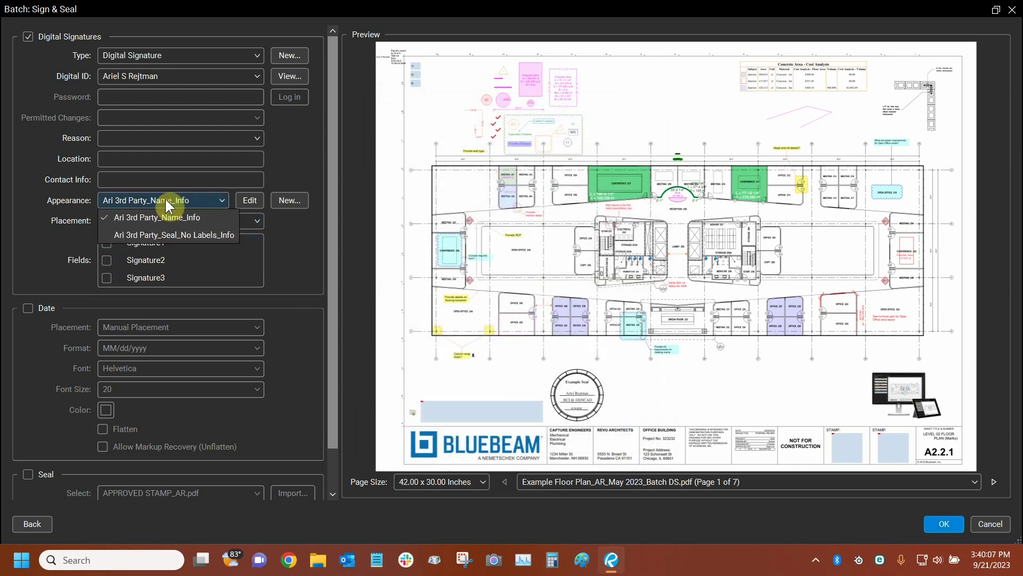
{"action": "left_click", "coordinate": [158, 235]}
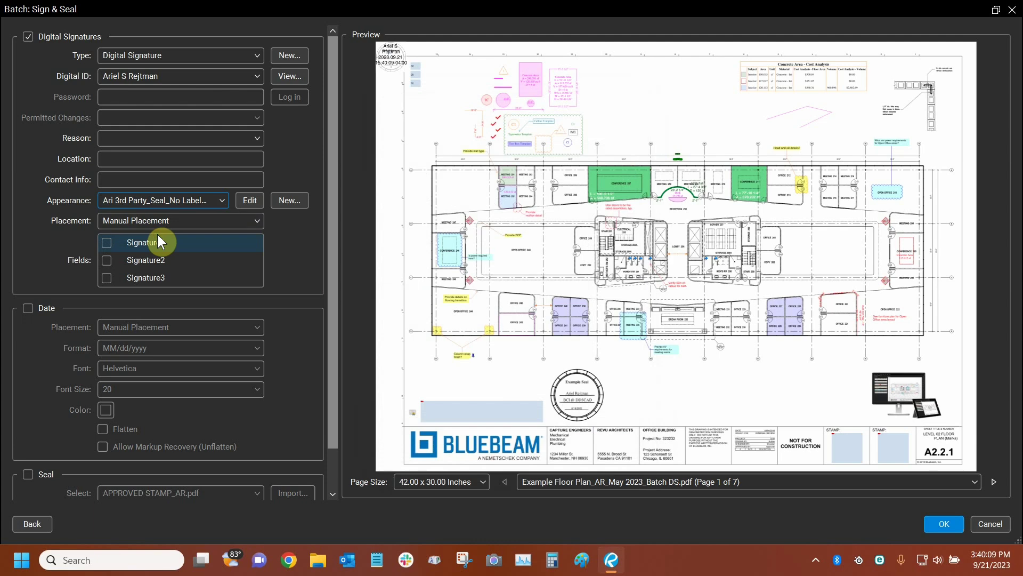
{"action": "left_click", "coordinate": [250, 203]}
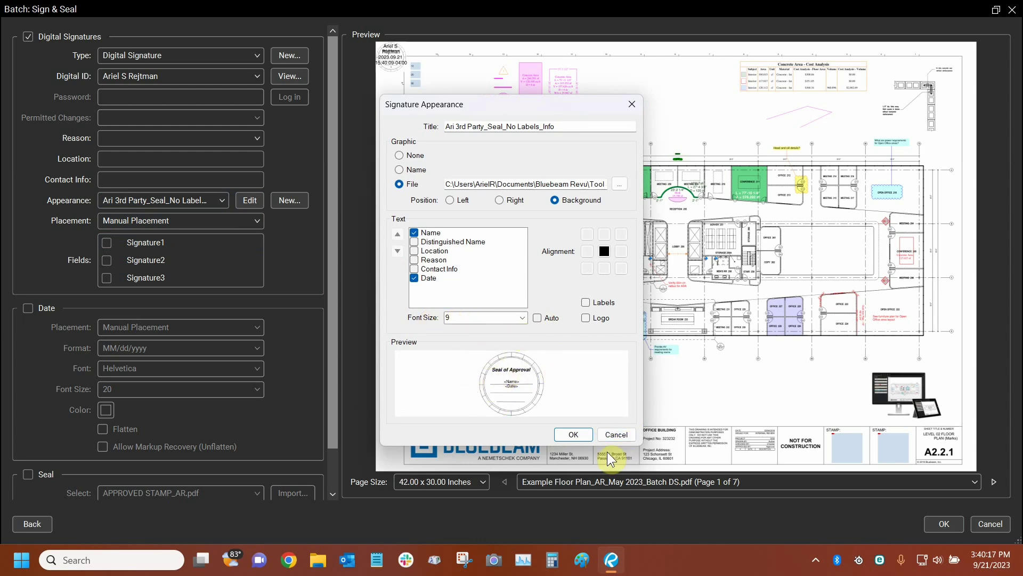
{"action": "left_click", "coordinate": [618, 434]}
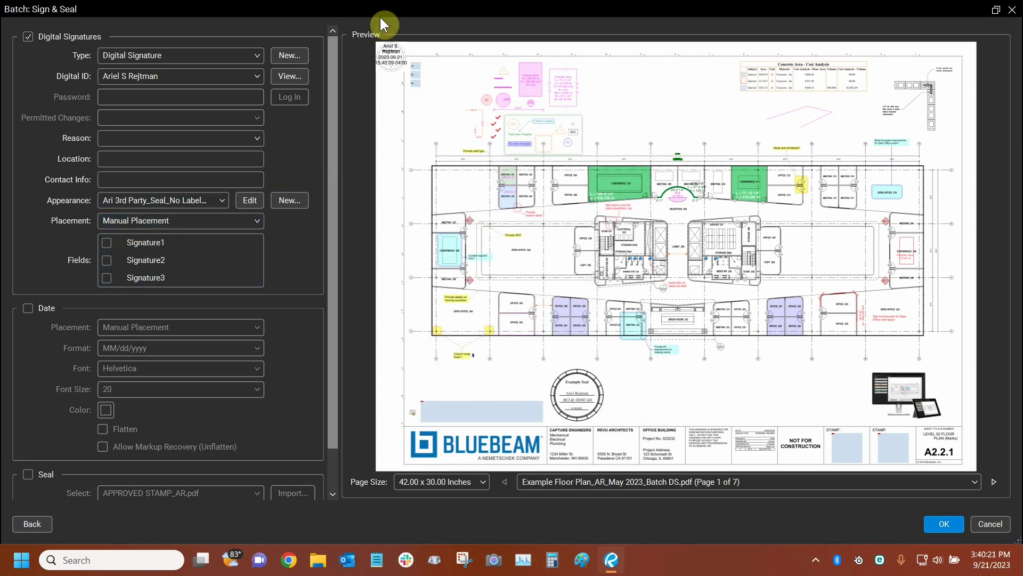
- Drag the seal above the NOT FOR CONSTRUCTION title block, nudge it, and enlarge it from its corner
{"action": "mouse_move", "coordinate": [386, 53]}
{"action": "left_mouse_down"}
{"action": "mouse_move", "coordinate": [542, 159]}
{"action": "mouse_move", "coordinate": [820, 388]}
{"action": "left_mouse_up"}
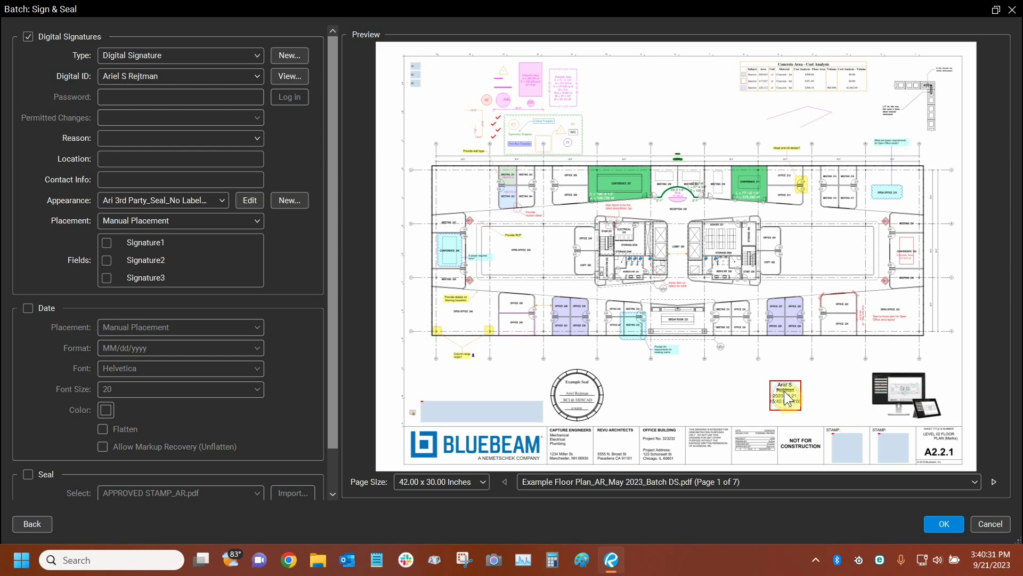
{"action": "left_click_drag", "start_coordinate": [794, 388], "coordinate": [815, 404]}
{"action": "scroll", "coordinate": [853, 376], "scroll_direction": "up", "scroll_amount": 3}
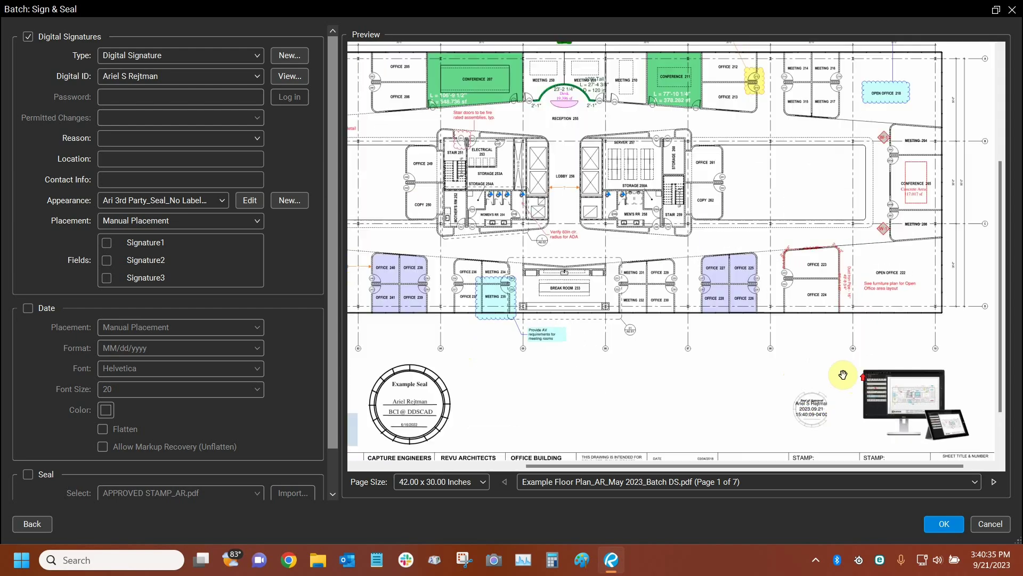
{"action": "left_click_drag", "start_coordinate": [809, 369], "coordinate": [777, 304]}
{"action": "scroll", "coordinate": [776, 301], "scroll_direction": "up", "scroll_amount": 2}
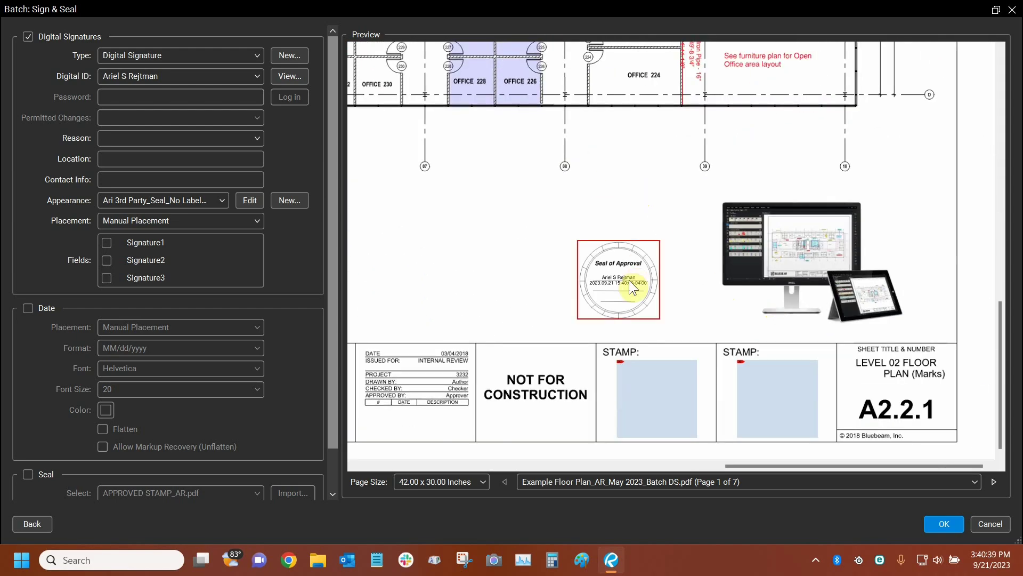
{"action": "left_click_drag", "start_coordinate": [634, 275], "coordinate": [634, 263]}
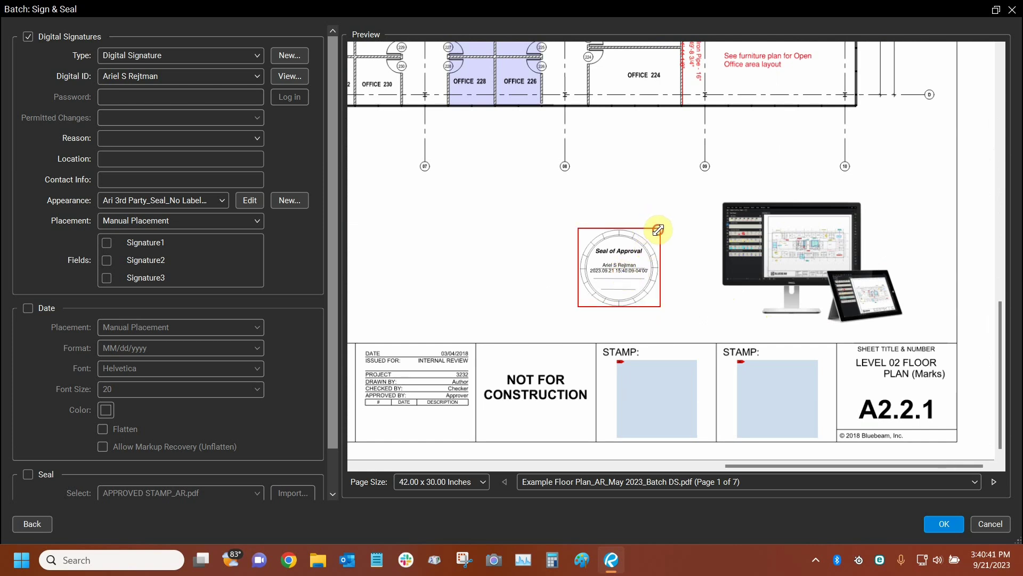
{"action": "left_click_drag", "start_coordinate": [658, 229], "coordinate": [666, 218]}
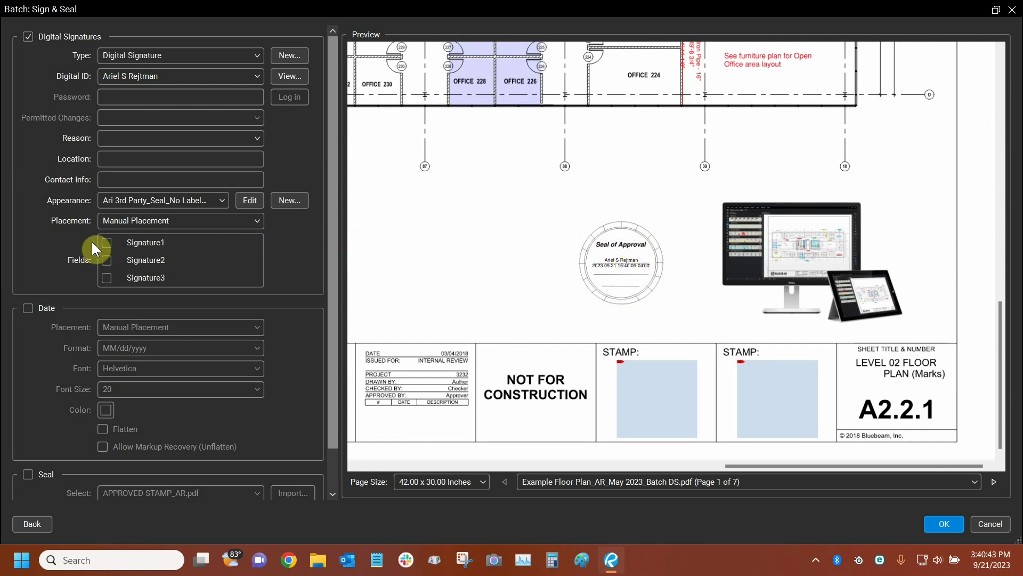
- Set placement to Signature Field with Signature2 checked, and zoom in to inspect the seal
{"action": "left_click", "coordinate": [127, 219]}
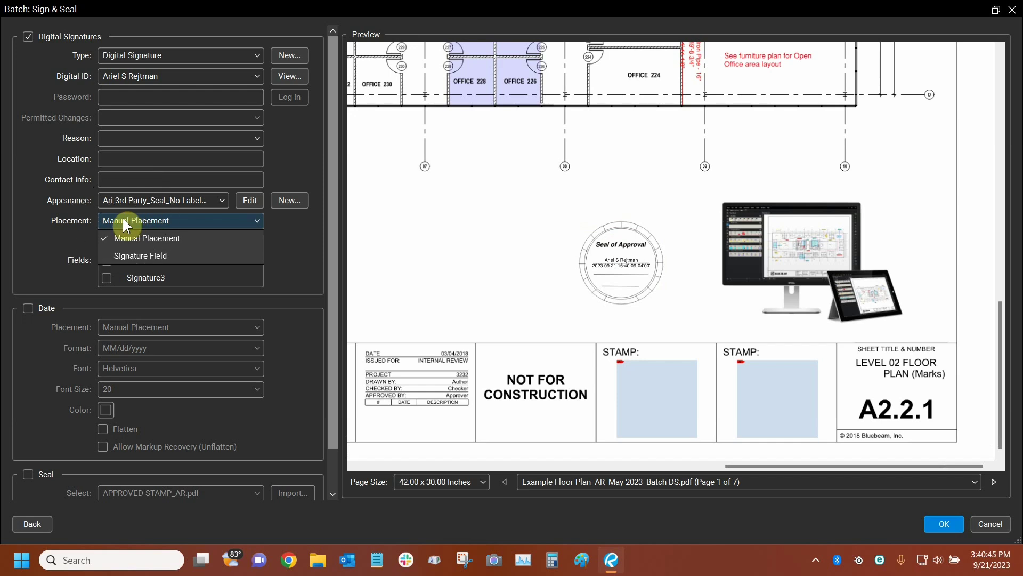
{"action": "left_click", "coordinate": [114, 254]}
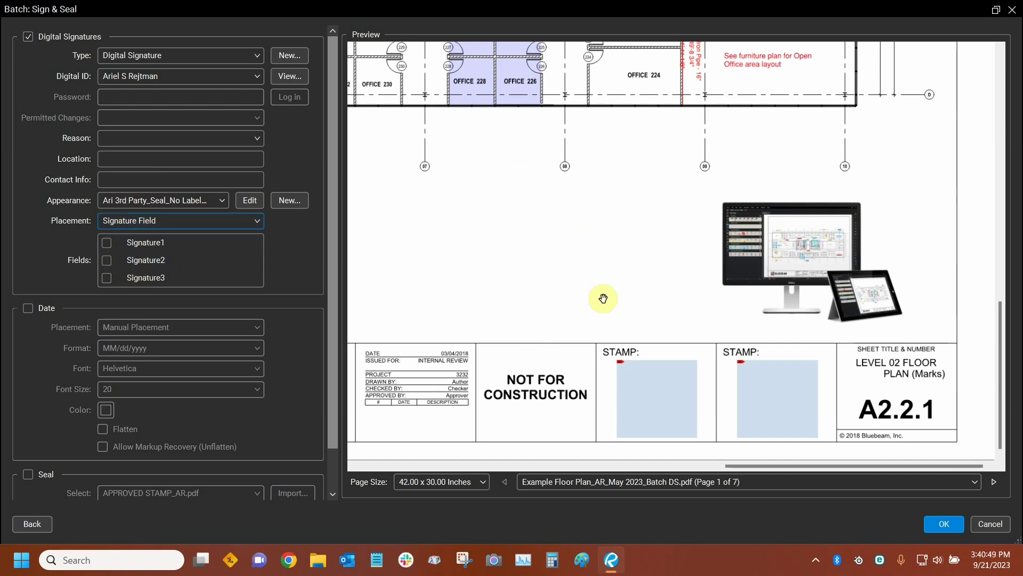
{"action": "left_click", "coordinate": [106, 260]}
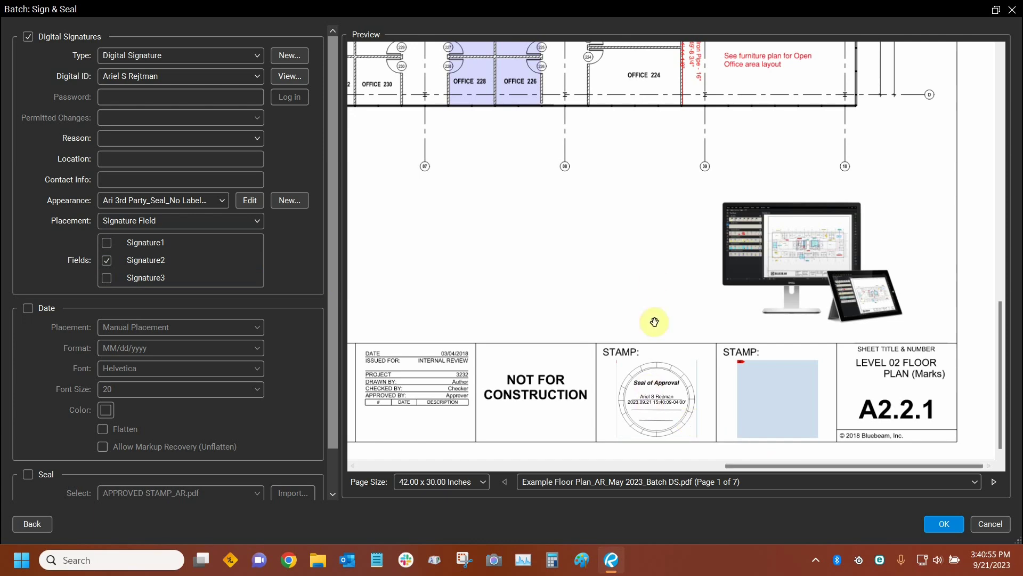
{"action": "scroll", "coordinate": [699, 413], "scroll_direction": "up", "scroll_amount": 1}
{"action": "scroll", "coordinate": [592, 191], "scroll_direction": "up", "scroll_amount": 2}
{"action": "scroll", "coordinate": [603, 108], "scroll_direction": "up", "scroll_amount": 1}
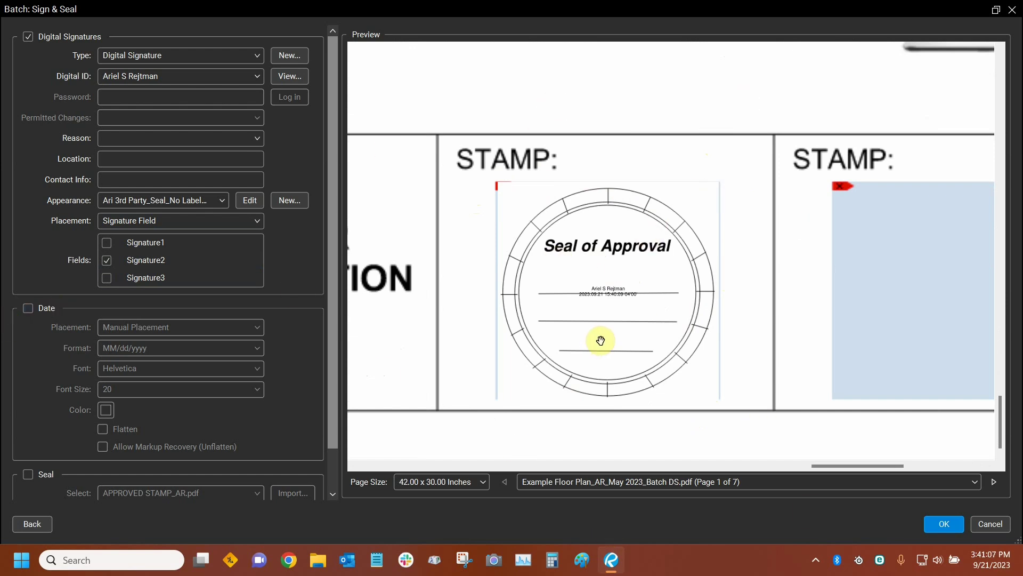
{"action": "scroll", "coordinate": [601, 339], "scroll_direction": "down", "scroll_amount": 2}
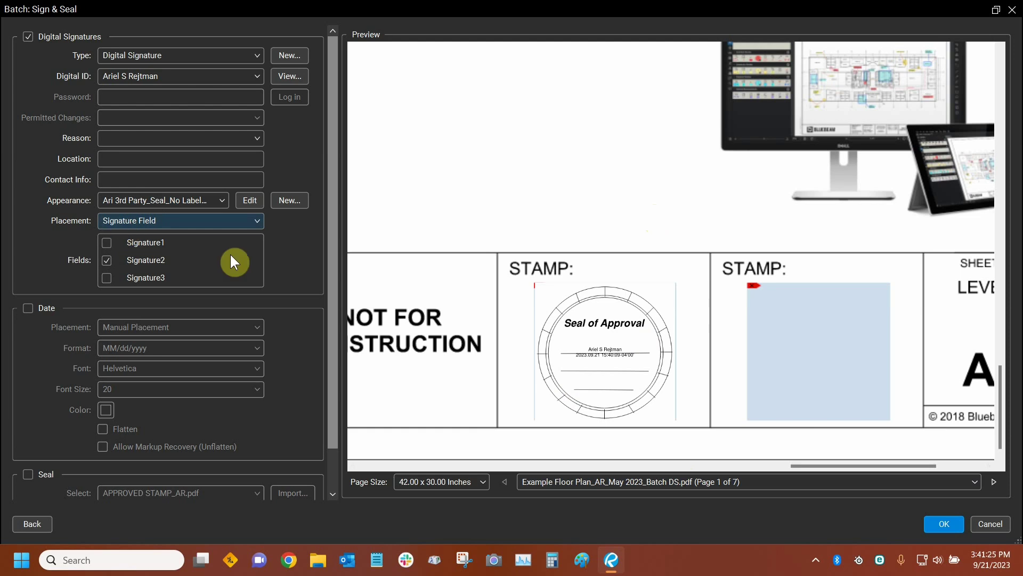
- Preview pages 2 and 3, then return the preview to page 1, sheet A2.2.1
{"action": "left_click", "coordinate": [667, 486]}
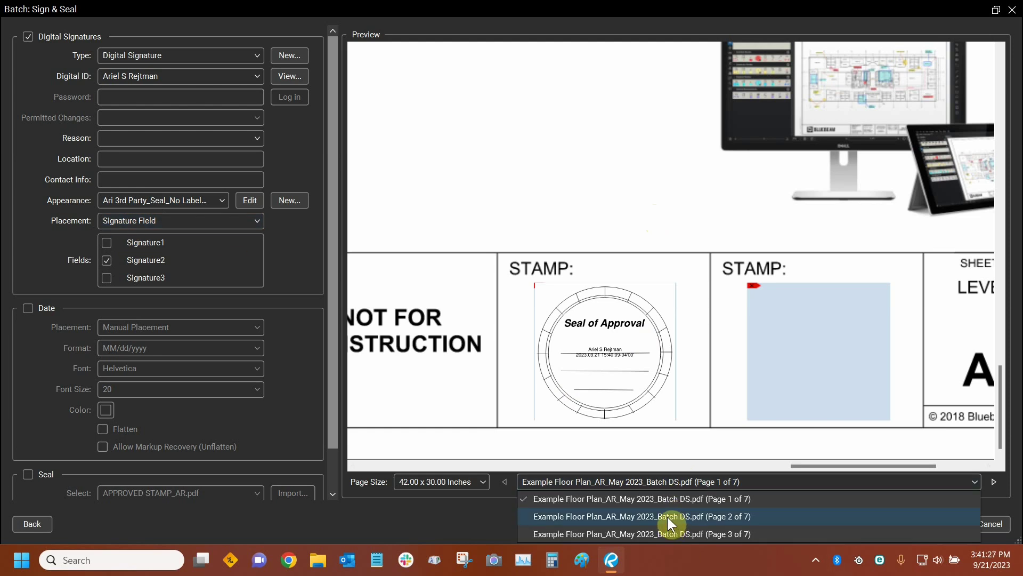
{"action": "left_click", "coordinate": [667, 516]}
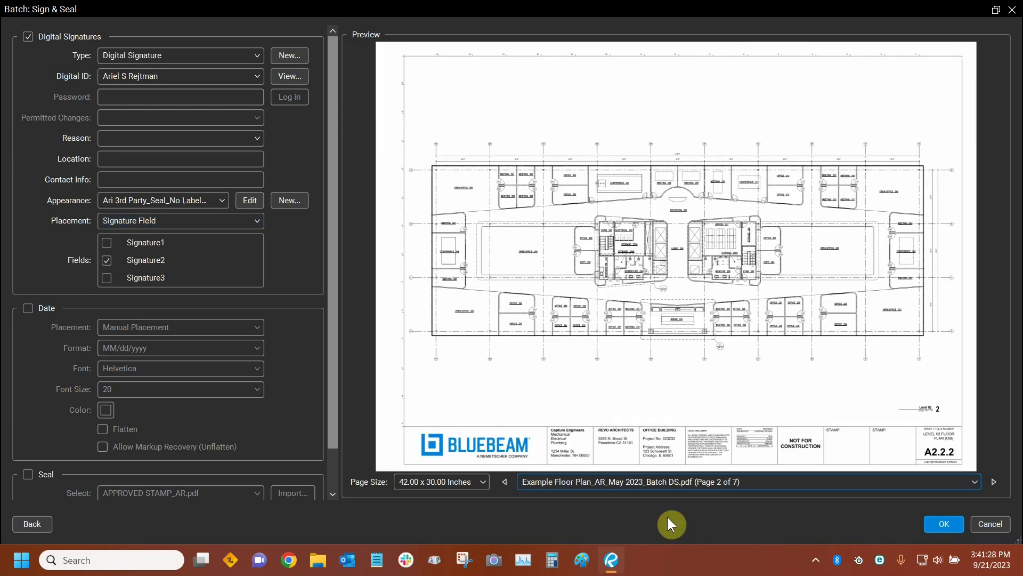
{"action": "left_click", "coordinate": [843, 439]}
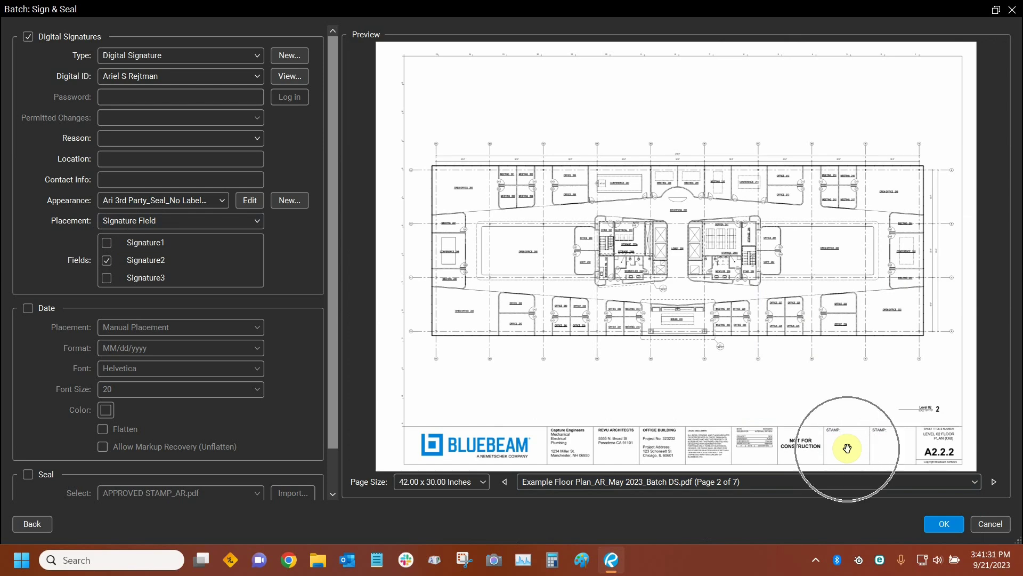
{"action": "left_click", "coordinate": [698, 483]}
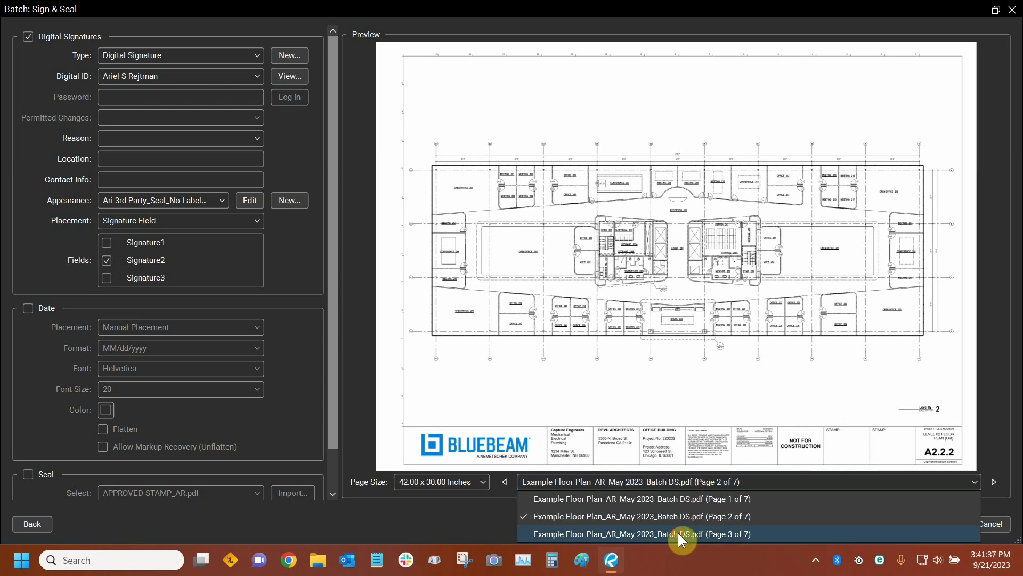
{"action": "left_click", "coordinate": [680, 534]}
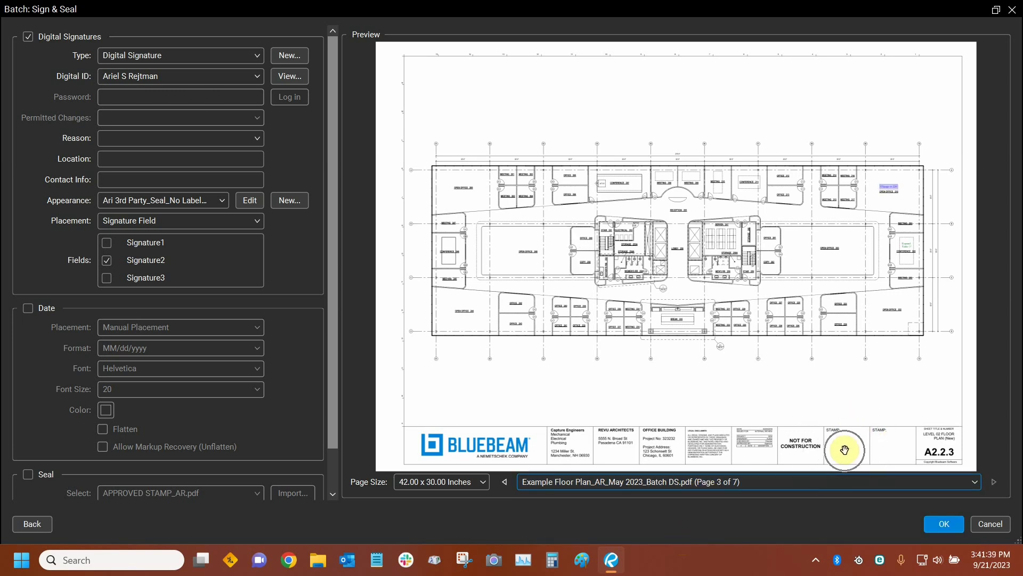
{"action": "left_click", "coordinate": [693, 482]}
{"action": "left_click", "coordinate": [687, 497]}
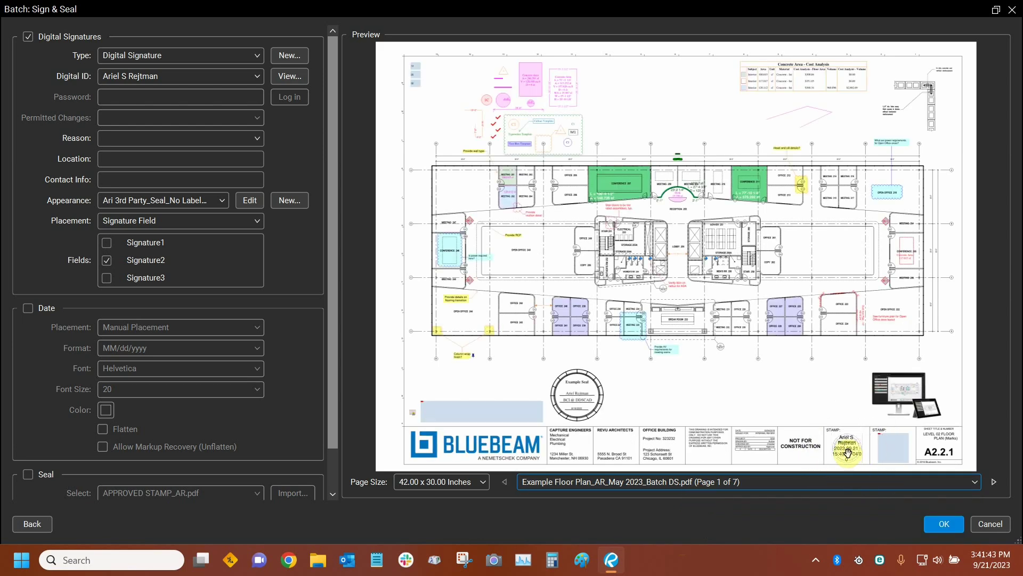
- Zoom into the title block and uncheck Signature2, leaving the placement setting unchanged
{"action": "scroll", "coordinate": [841, 452], "scroll_direction": "up", "scroll_amount": 5}
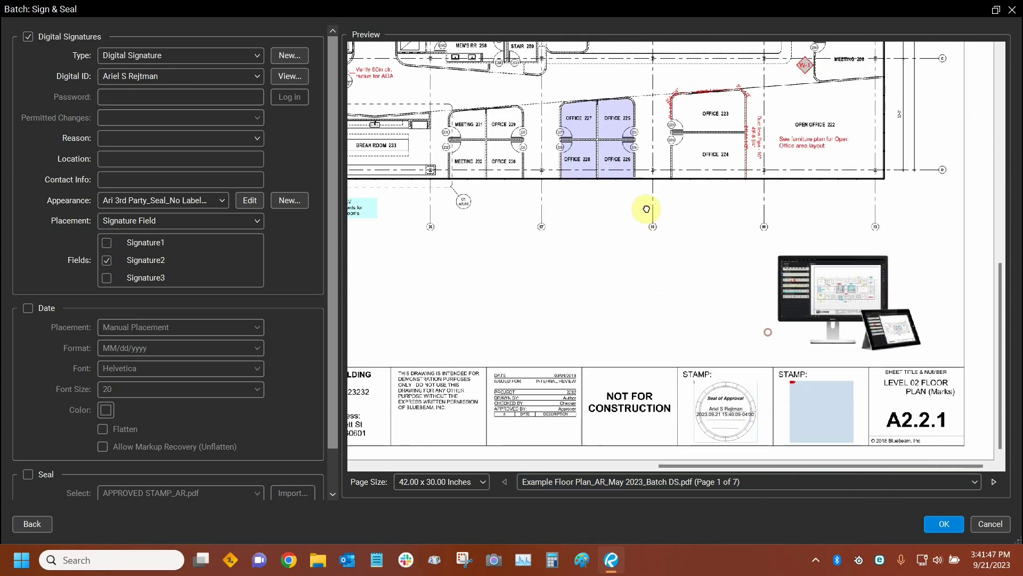
{"action": "scroll", "coordinate": [709, 332], "scroll_direction": "up", "scroll_amount": 3}
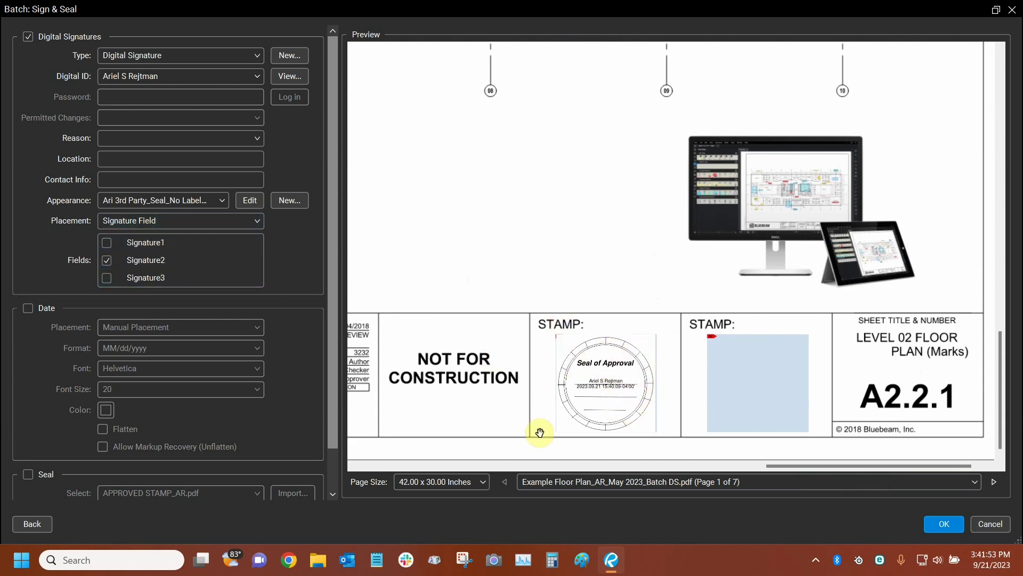
{"action": "left_click", "coordinate": [142, 220]}
{"action": "left_click", "coordinate": [101, 254]}
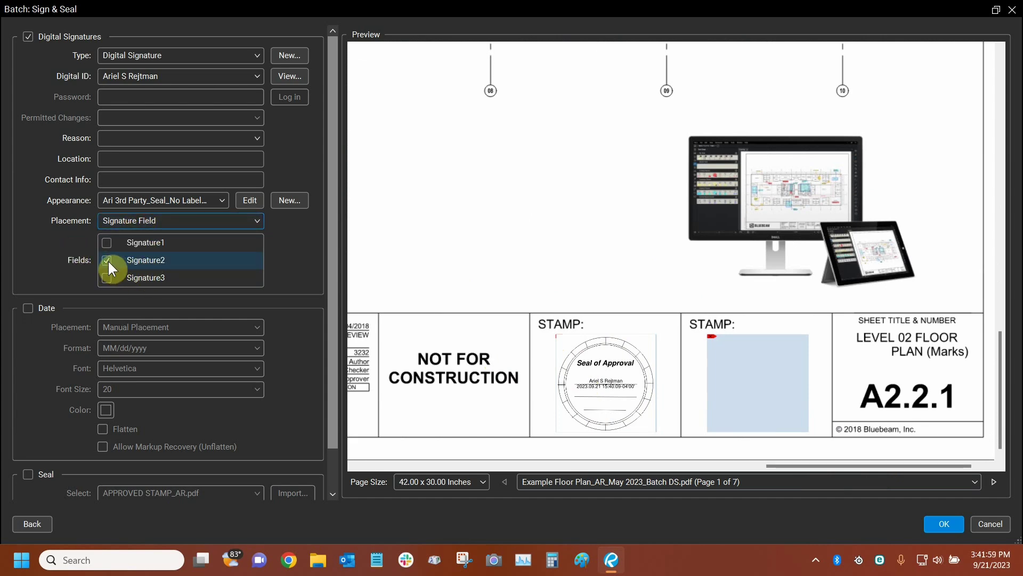
{"action": "left_click", "coordinate": [105, 260]}
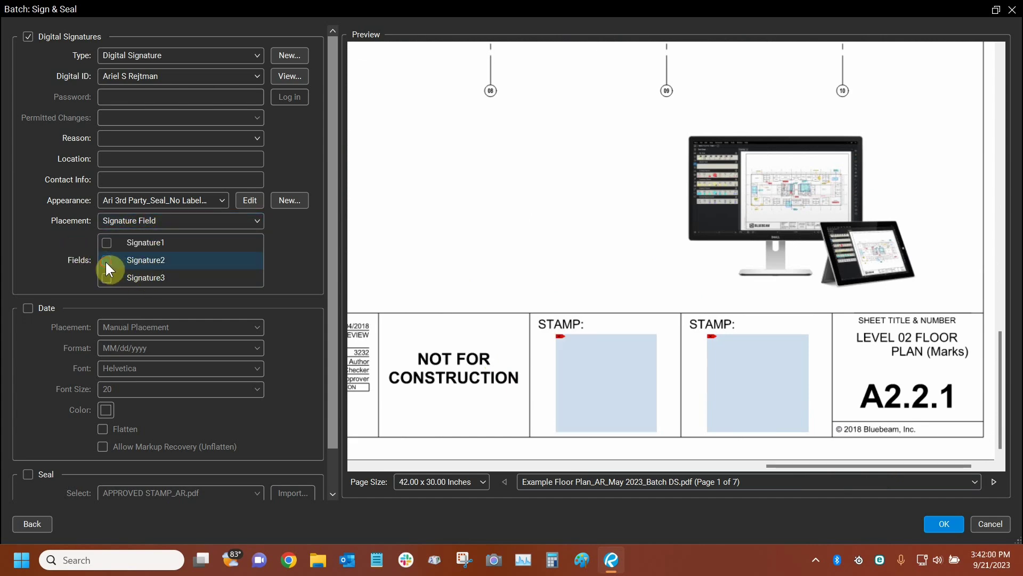
- Switch placement to Manual Placement and select the seal in the STAMP box
{"action": "left_click", "coordinate": [120, 222]}
{"action": "left_click", "coordinate": [128, 238]}
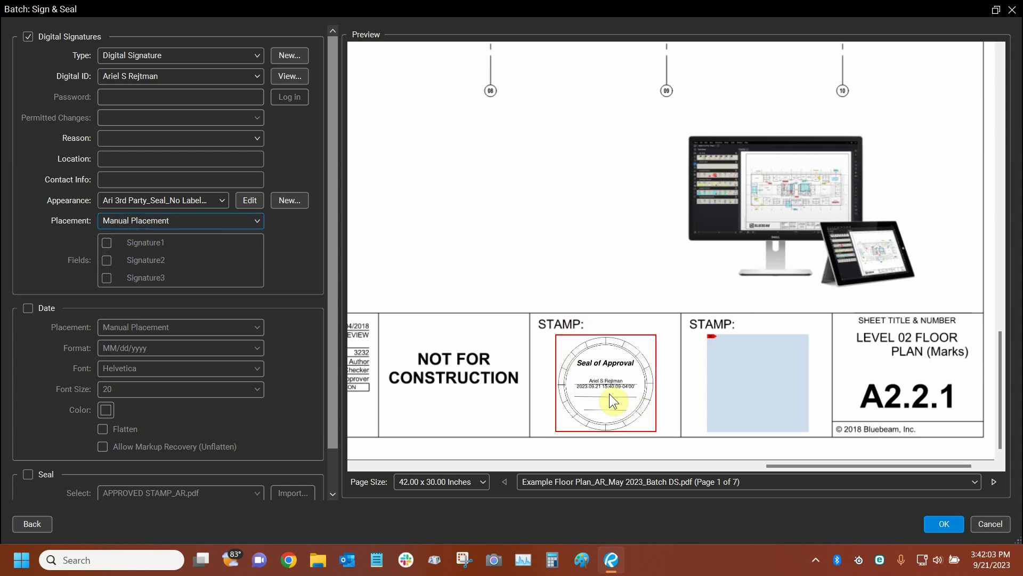
{"action": "scroll", "coordinate": [613, 414], "scroll_direction": "up", "scroll_amount": 1}
{"action": "scroll", "coordinate": [613, 414], "scroll_direction": "up", "scroll_amount": 2}
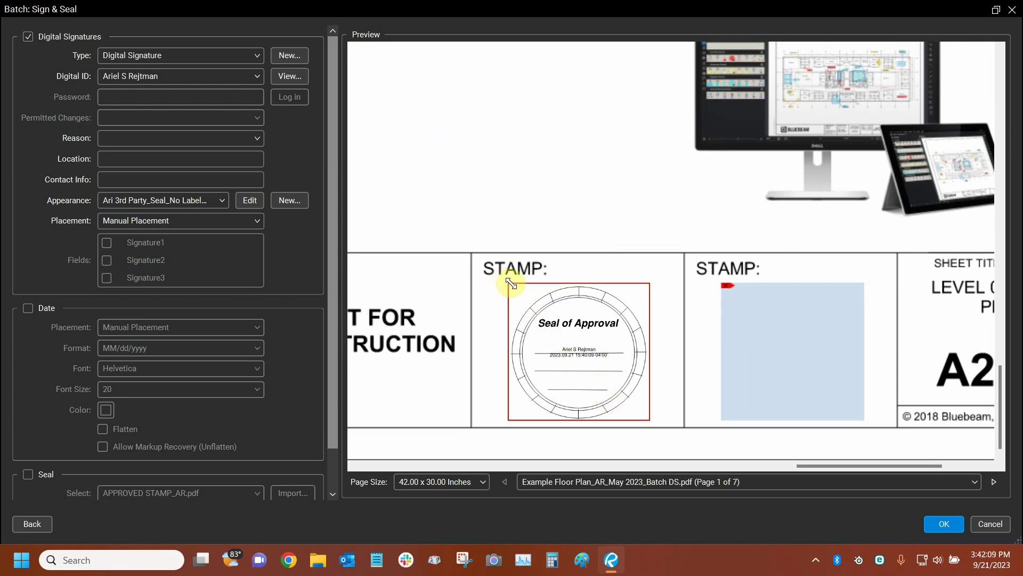
{"action": "left_click", "coordinate": [378, 182]}
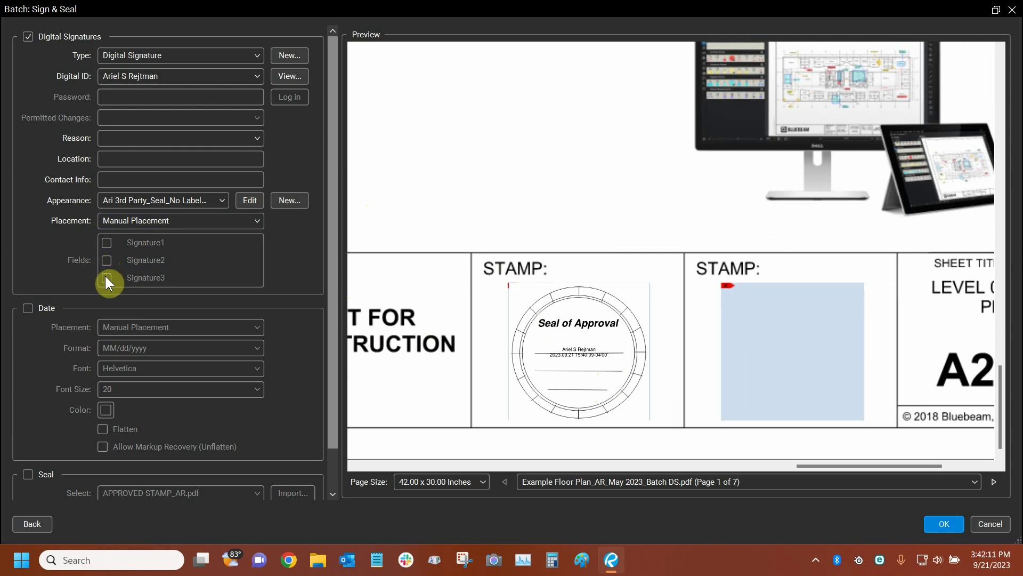
{"action": "left_click", "coordinate": [597, 375]}
{"action": "left_click", "coordinate": [708, 436]}
{"action": "left_click", "coordinate": [616, 380]}
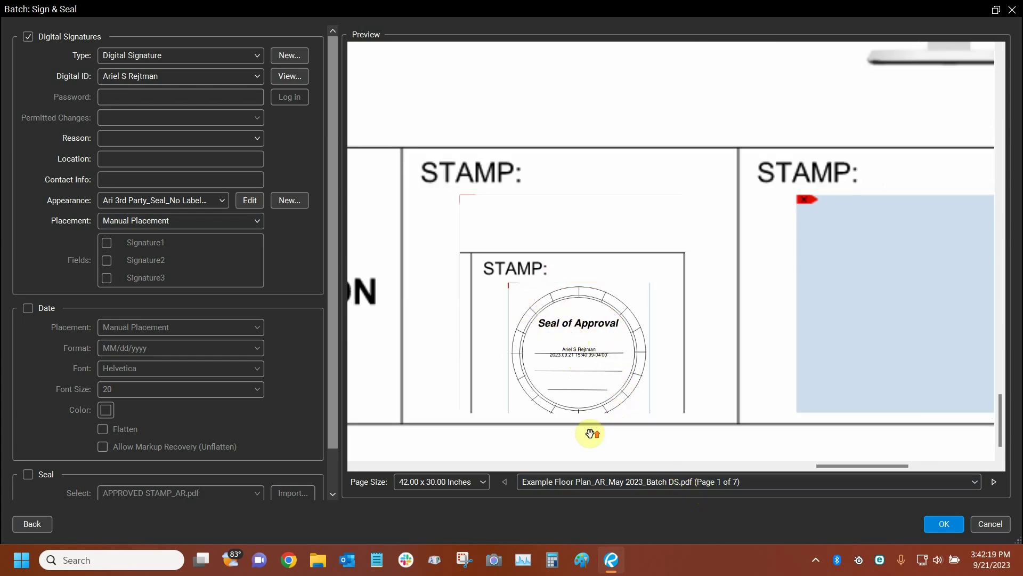
{"action": "scroll", "coordinate": [594, 433], "scroll_direction": "up", "scroll_amount": 4}
{"action": "scroll", "coordinate": [562, 432], "scroll_direction": "down", "scroll_amount": 1}
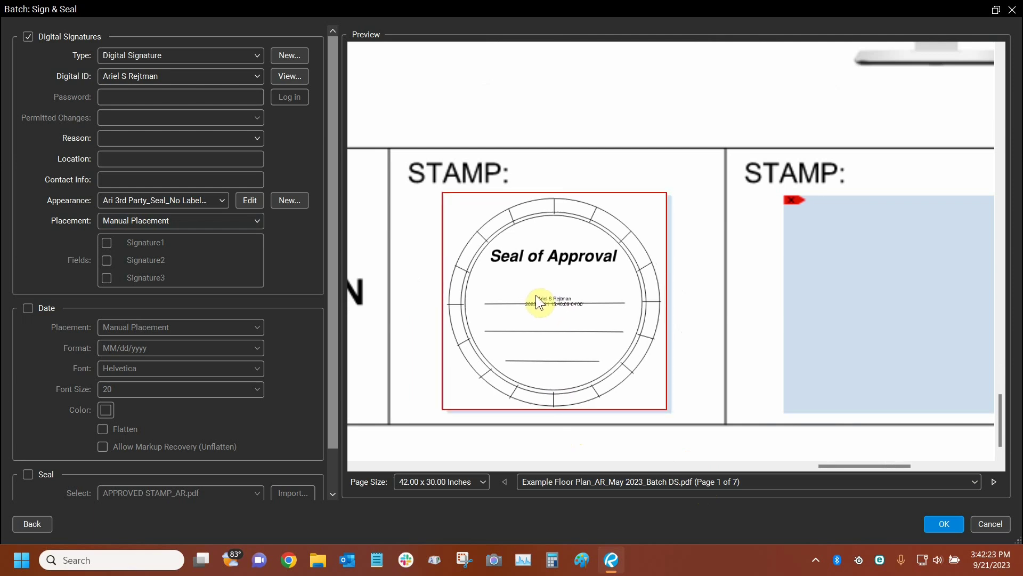
- Fix the seal inside the first STAMP box, enlarge it to fill the box, then zoom out
{"action": "left_click", "coordinate": [535, 295]}
{"action": "left_click_drag", "start_coordinate": [663, 408], "coordinate": [677, 418]}
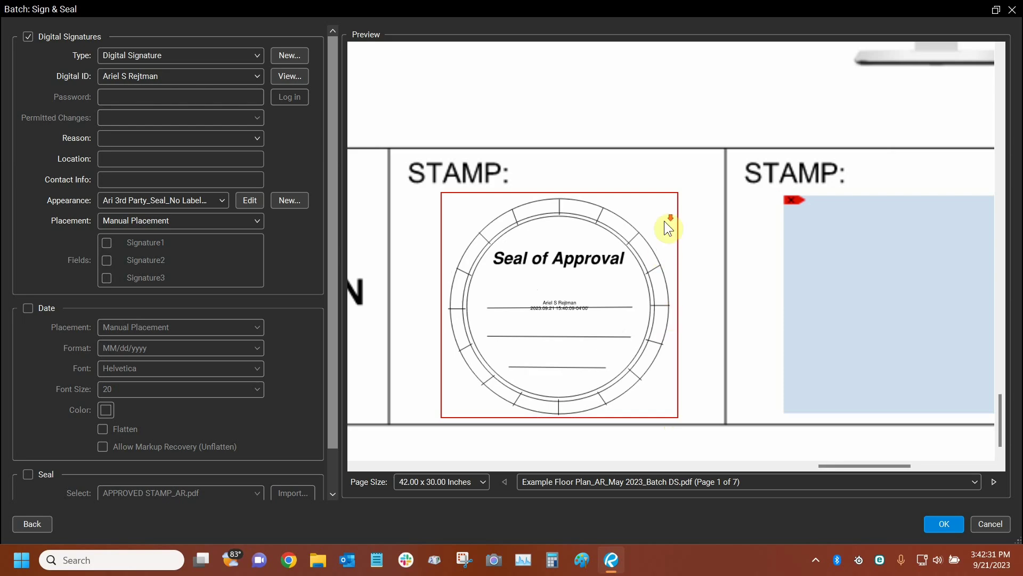
{"action": "scroll", "coordinate": [667, 224], "scroll_direction": "down", "scroll_amount": 5}
{"action": "scroll", "coordinate": [784, 426], "scroll_direction": "up", "scroll_amount": 5}
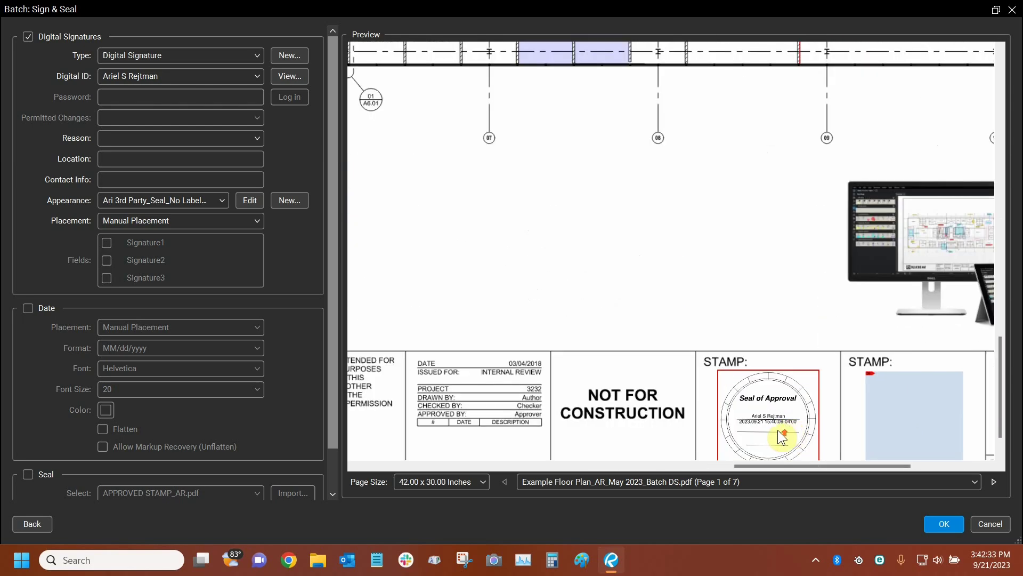
{"action": "scroll", "coordinate": [796, 441], "scroll_direction": "up", "scroll_amount": 4}
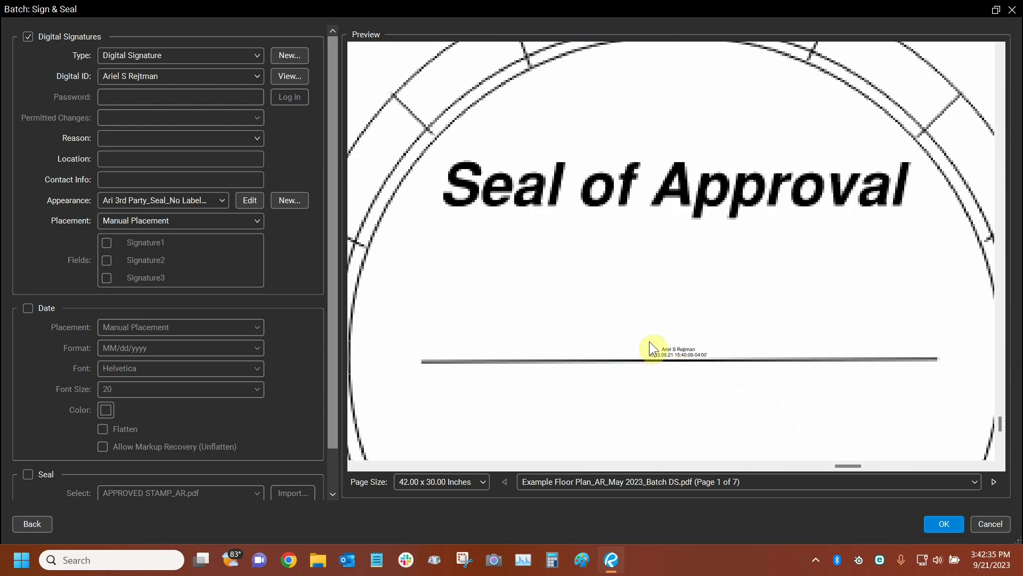
{"action": "scroll", "coordinate": [665, 335], "scroll_direction": "down", "scroll_amount": 5}
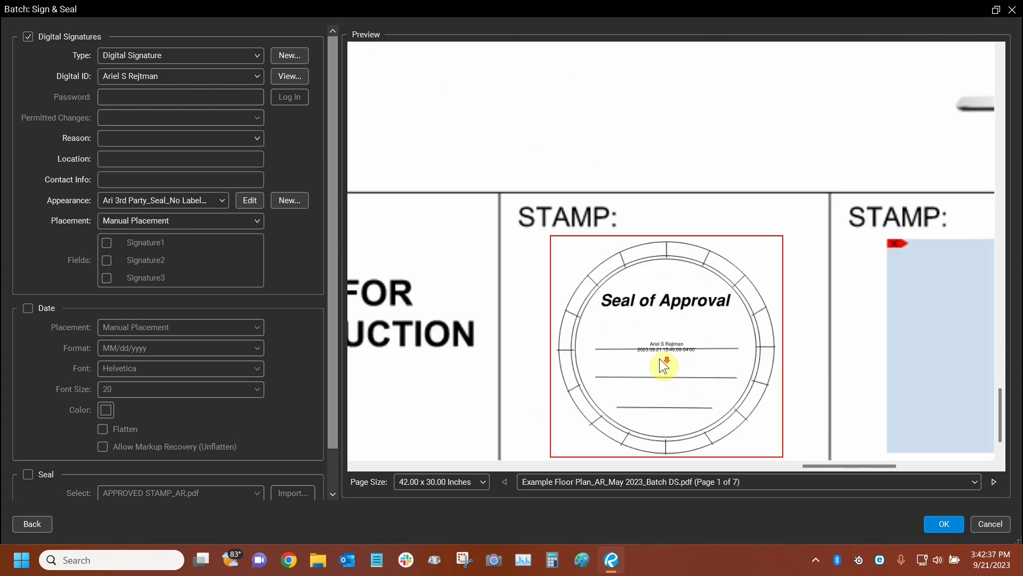
{"action": "scroll", "coordinate": [667, 357], "scroll_direction": "down", "scroll_amount": 2}
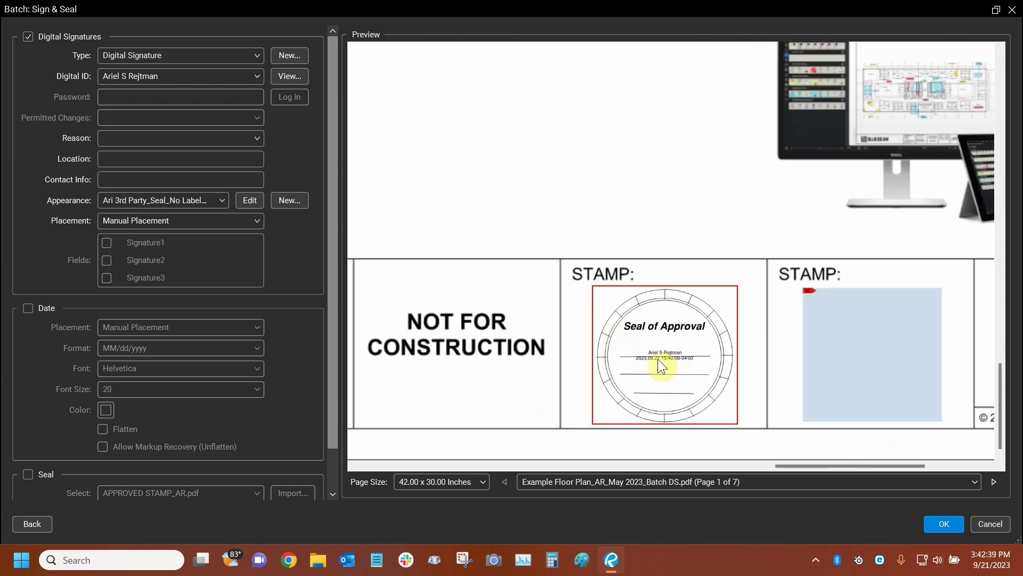
{"action": "scroll", "coordinate": [657, 360], "scroll_direction": "down", "scroll_amount": 3}
{"action": "scroll", "coordinate": [711, 390], "scroll_direction": "down", "scroll_amount": 2}
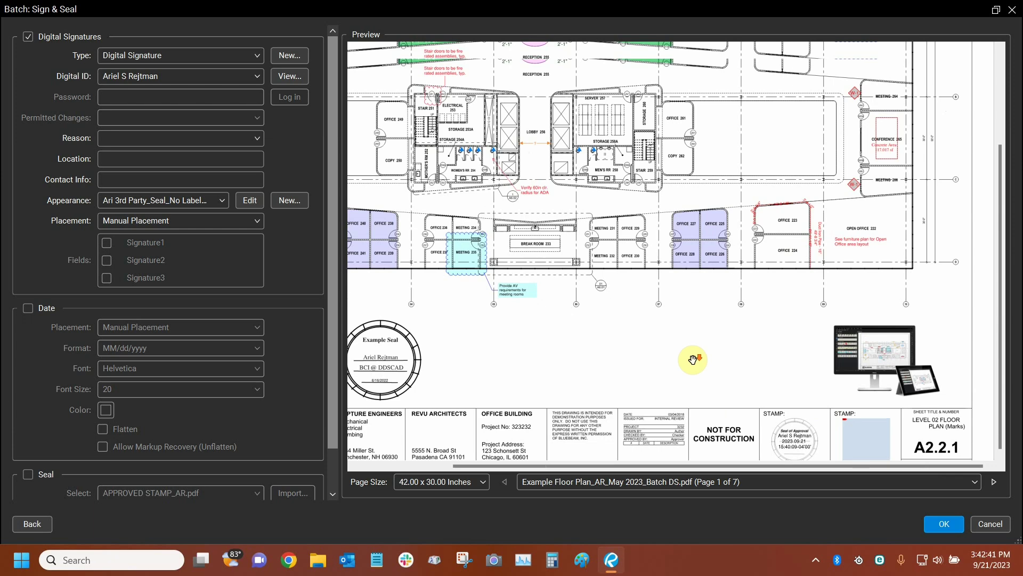
{"action": "scroll", "coordinate": [693, 359], "scroll_direction": "down", "scroll_amount": 1}
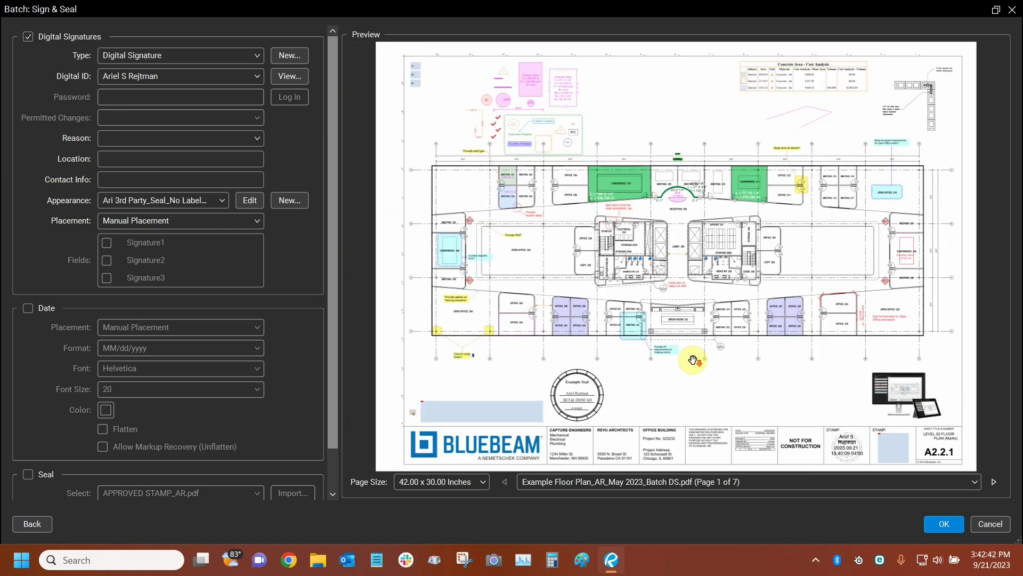
{"action": "left_click", "coordinate": [853, 455]}
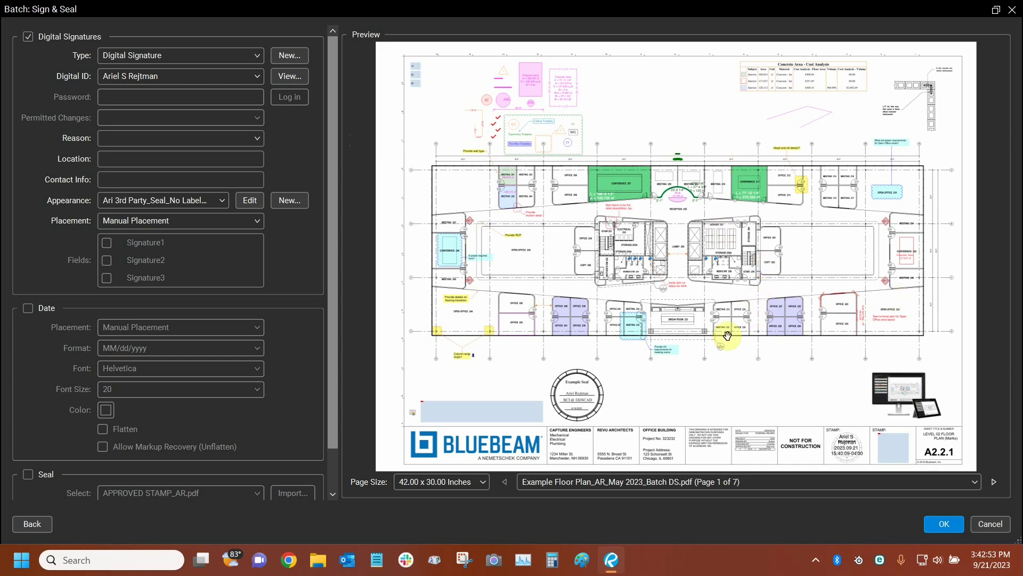
{"action": "left_click", "coordinate": [718, 481]}
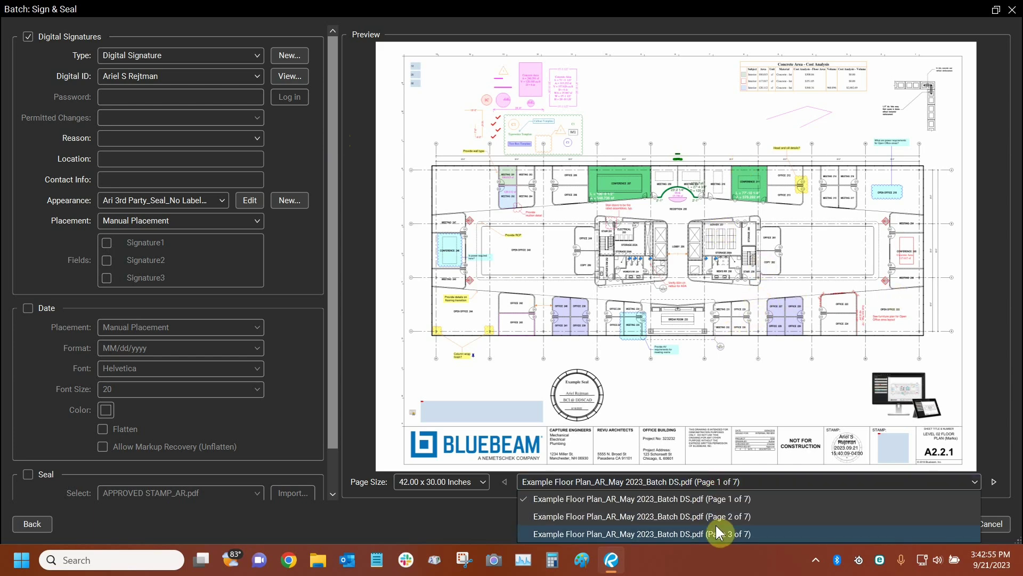
{"action": "left_click", "coordinate": [717, 526]}
{"action": "left_click", "coordinate": [712, 484]}
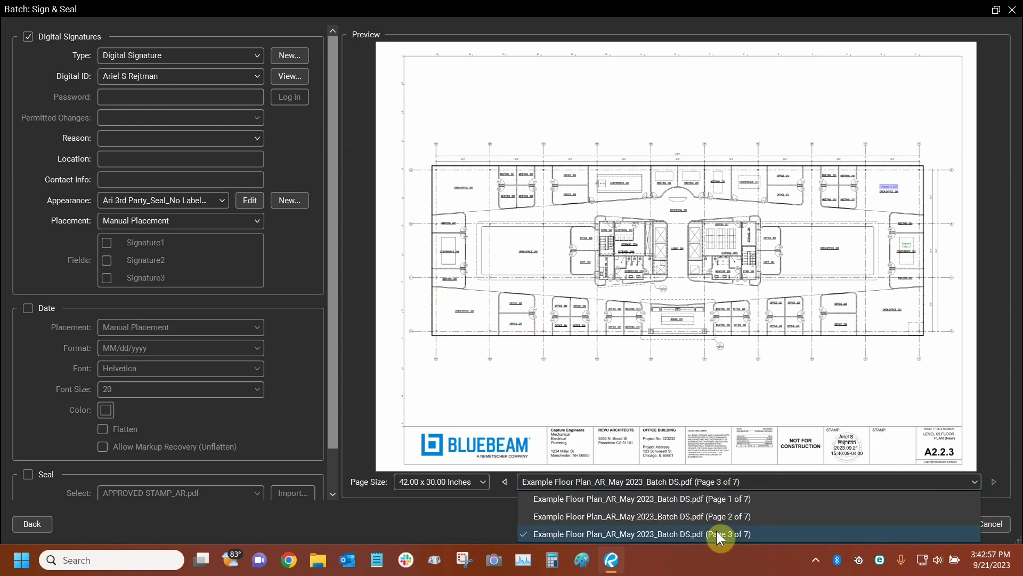
{"action": "left_click", "coordinate": [705, 525]}
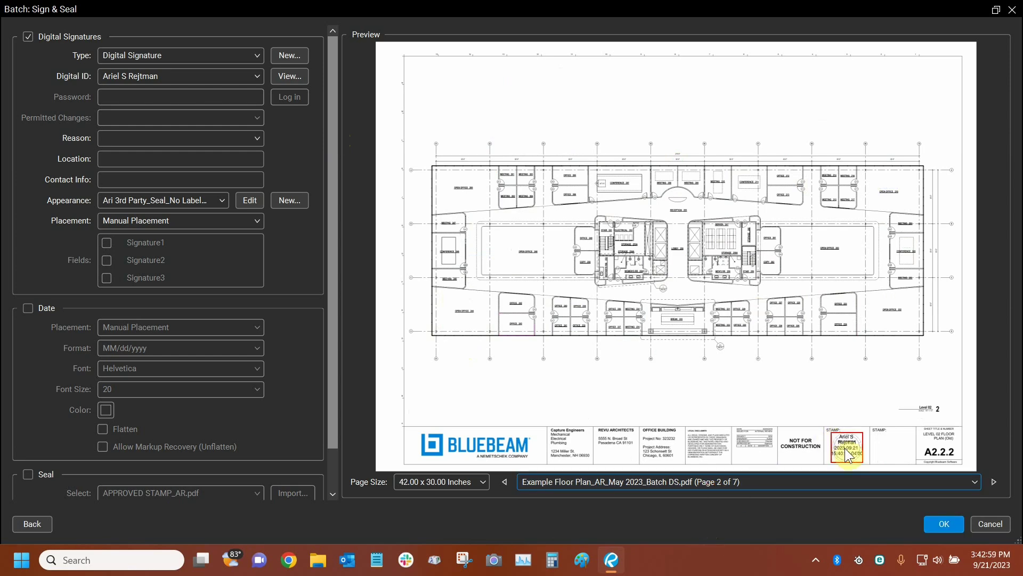
{"action": "left_click", "coordinate": [674, 480]}
{"action": "left_click", "coordinate": [673, 497]}
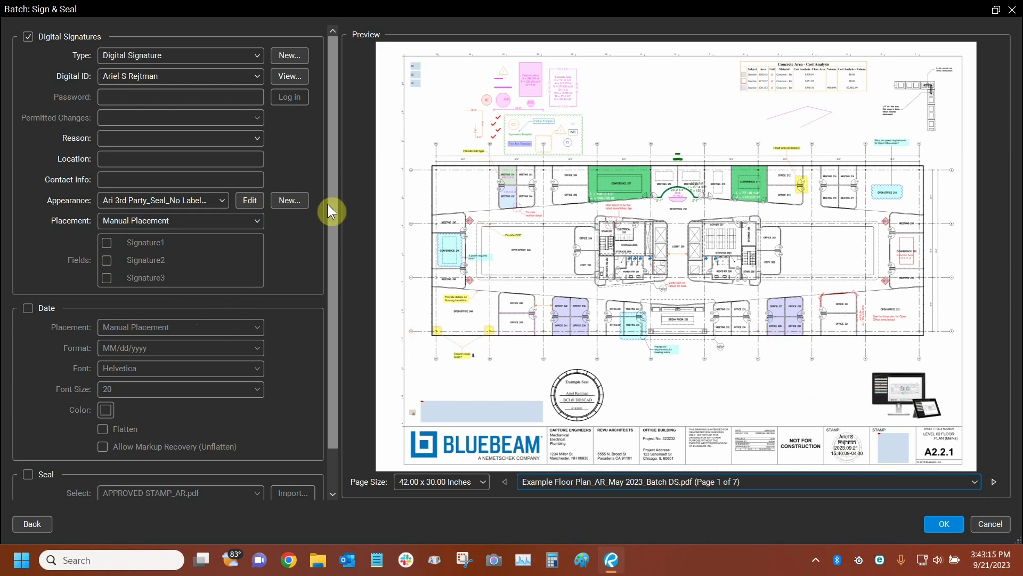
- Add a date stamp to the signing and drag it down into the drawing
{"action": "left_click_drag", "start_coordinate": [334, 211], "coordinate": [336, 254]}
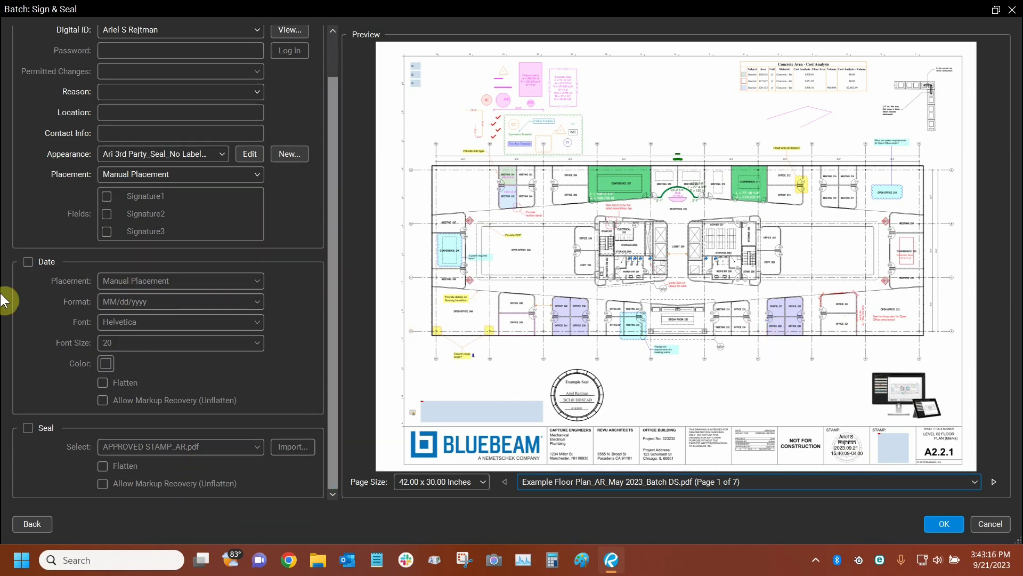
{"action": "left_click", "coordinate": [27, 261]}
{"action": "scroll", "coordinate": [381, 59], "scroll_direction": "up", "scroll_amount": 3}
{"action": "scroll", "coordinate": [381, 59], "scroll_direction": "up", "scroll_amount": 2}
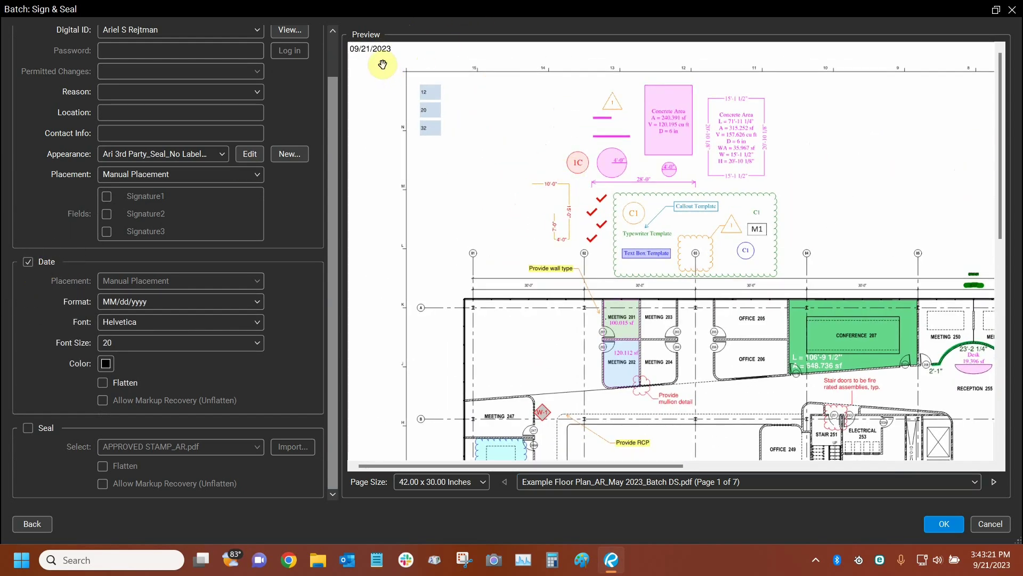
{"action": "left_click_drag", "start_coordinate": [372, 51], "coordinate": [765, 434]}
{"action": "scroll", "coordinate": [499, 229], "scroll_direction": "down", "scroll_amount": 3}
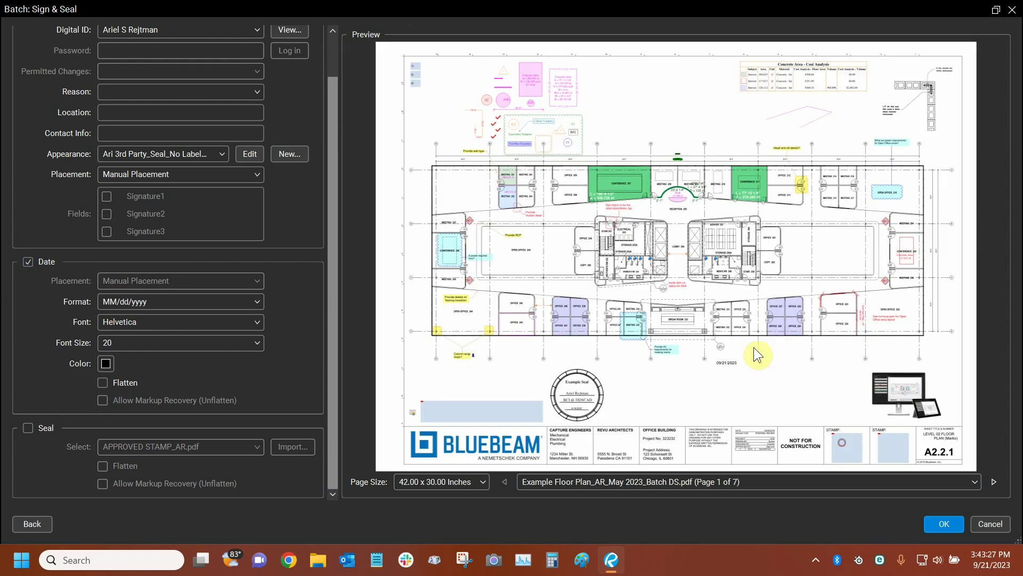
{"action": "scroll", "coordinate": [821, 399], "scroll_direction": "up", "scroll_amount": 3}
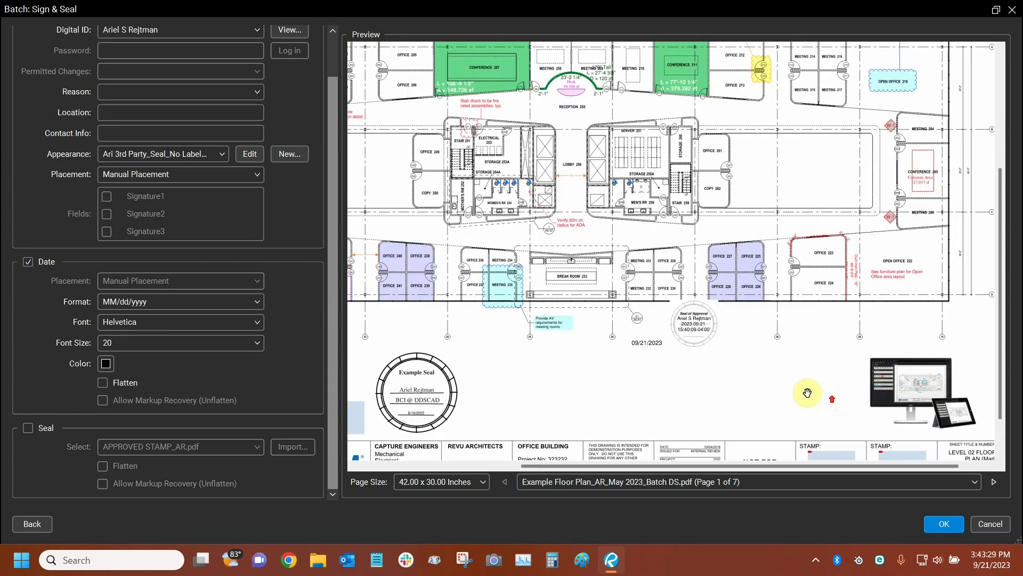
{"action": "scroll", "coordinate": [738, 336], "scroll_direction": "up", "scroll_amount": 3}
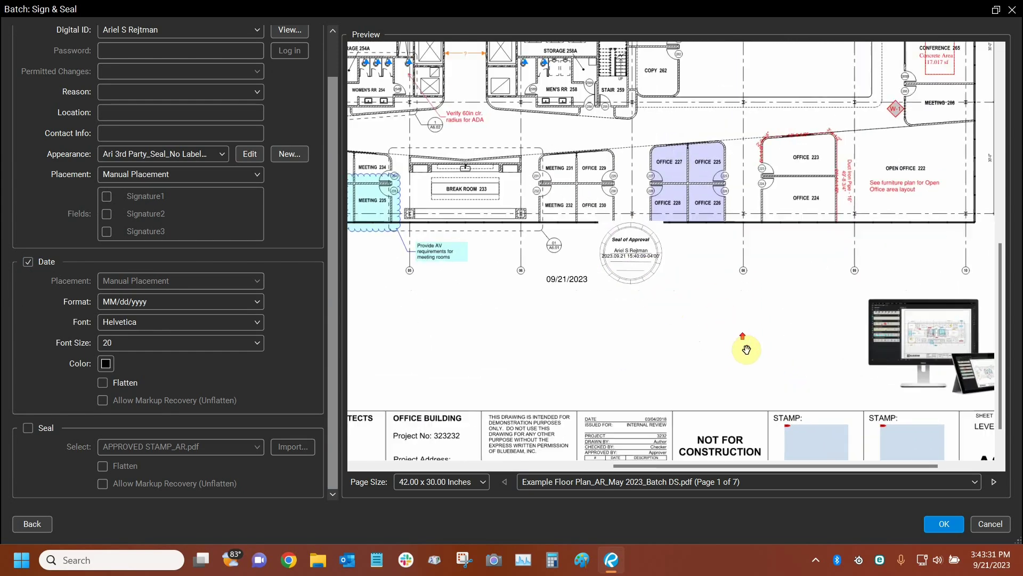
- Fit the enlarged Seal of Approval into the first STAMP box and put the 09/21/2023 date above the title block
{"action": "mouse_move", "coordinate": [538, 215]}
{"action": "left_mouse_down"}
{"action": "mouse_move", "coordinate": [725, 376]}
{"action": "mouse_move", "coordinate": [723, 413]}
{"action": "left_mouse_up"}
{"action": "scroll", "coordinate": [725, 413], "scroll_direction": "up", "scroll_amount": 3}
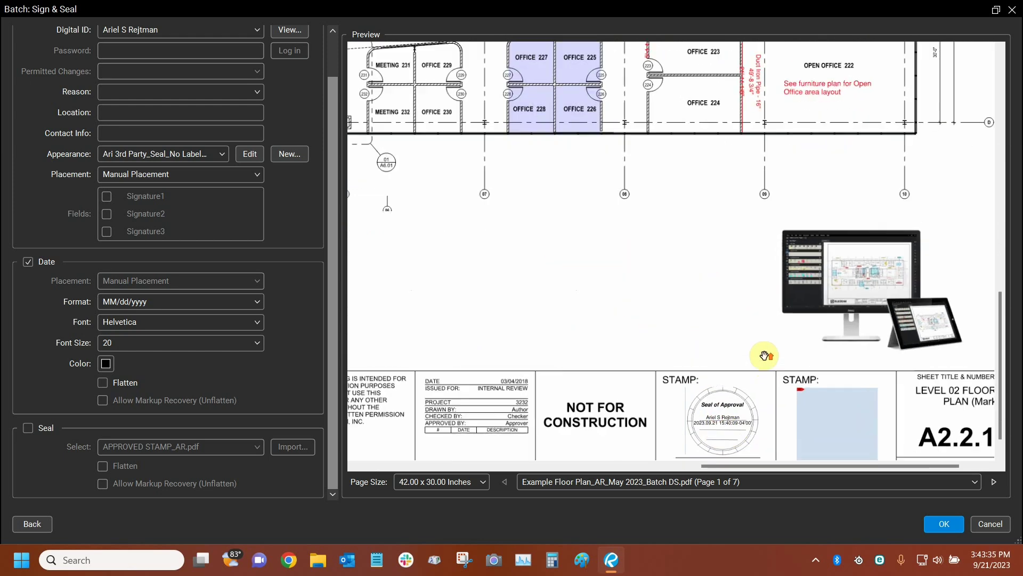
{"action": "scroll", "coordinate": [738, 438], "scroll_direction": "up", "scroll_amount": 3}
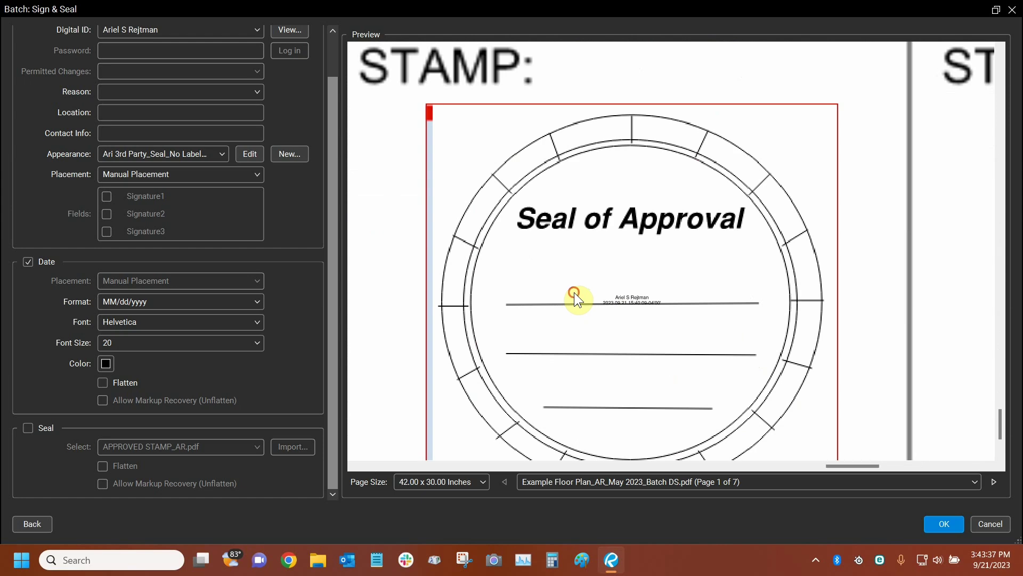
{"action": "scroll", "coordinate": [573, 292], "scroll_direction": "down", "scroll_amount": 2}
{"action": "scroll", "coordinate": [570, 240], "scroll_direction": "down", "scroll_amount": 2}
{"action": "left_click_drag", "start_coordinate": [573, 249], "coordinate": [520, 292]}
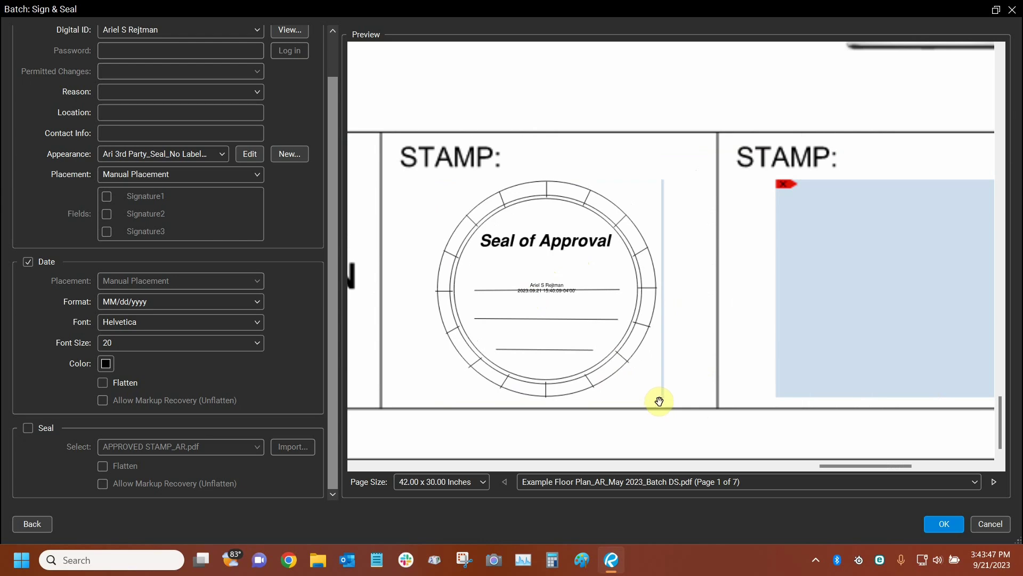
{"action": "left_click_drag", "start_coordinate": [667, 398], "coordinate": [673, 402]}
{"action": "scroll", "coordinate": [626, 349], "scroll_direction": "down", "scroll_amount": 3}
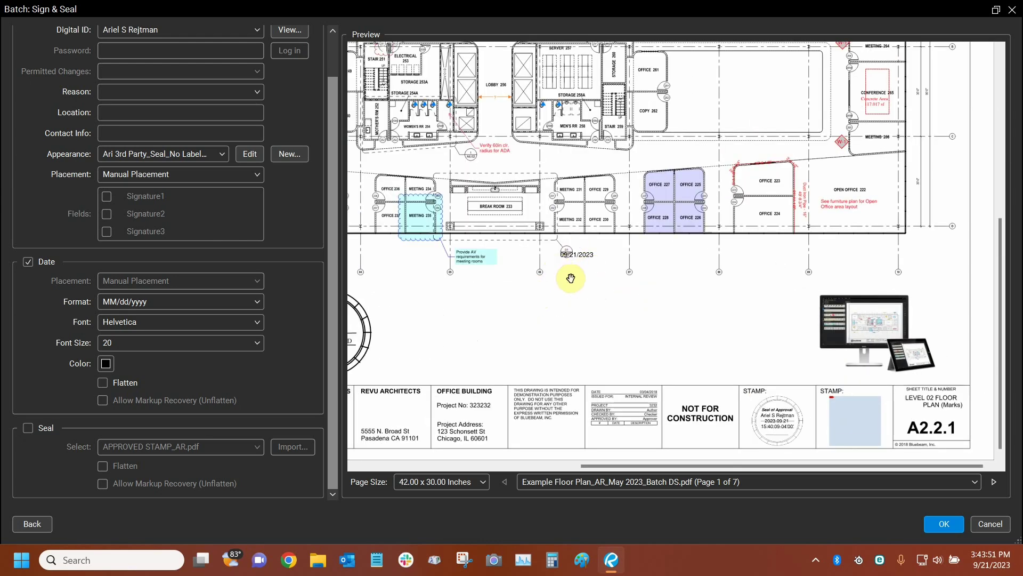
{"action": "left_click_drag", "start_coordinate": [578, 262], "coordinate": [783, 371]}
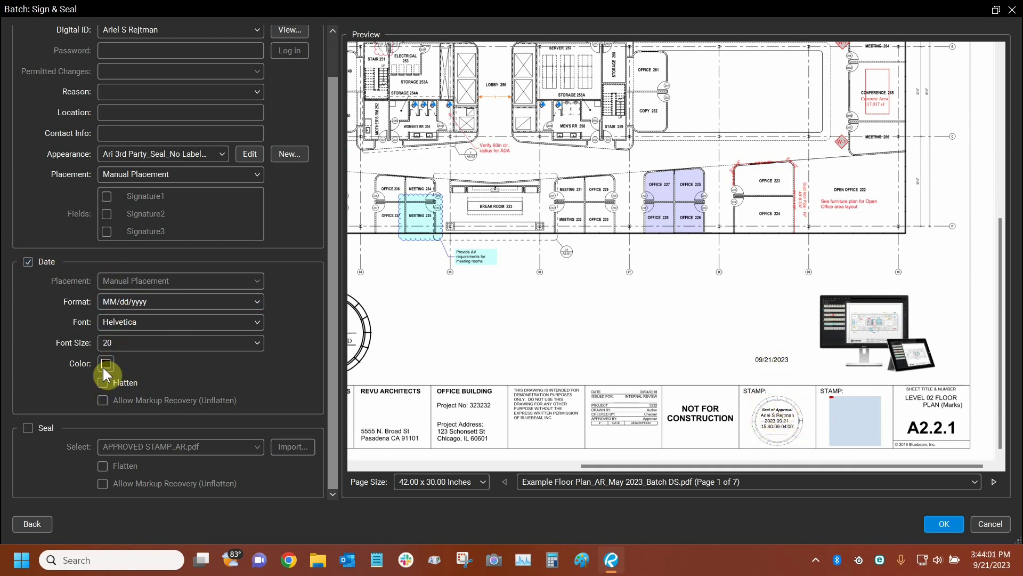
- Replace the separate date stamp with an APPROVED STAMP_AR.pdf seal placed just above the title block
{"action": "left_click", "coordinate": [27, 261]}
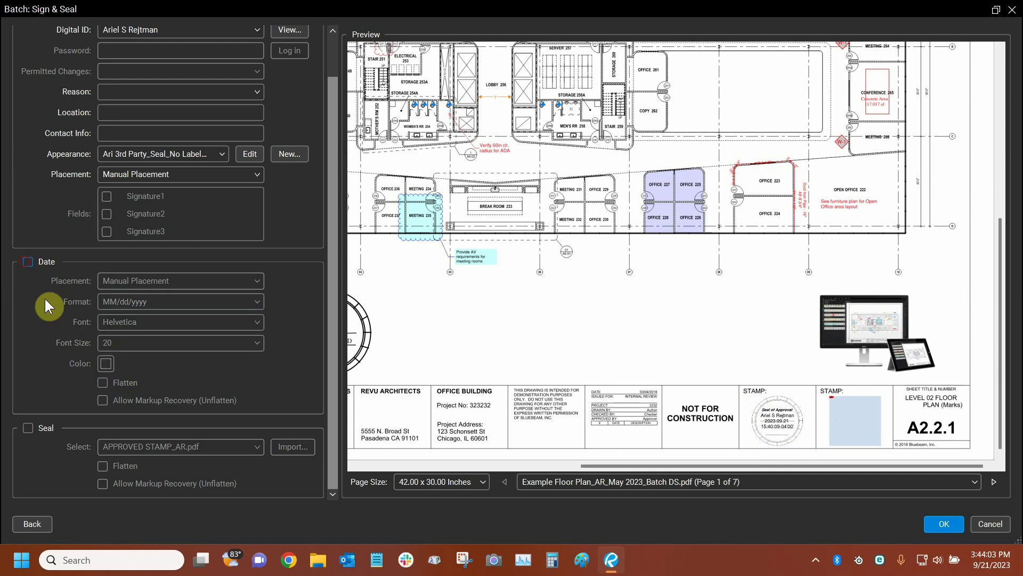
{"action": "left_click", "coordinate": [25, 427]}
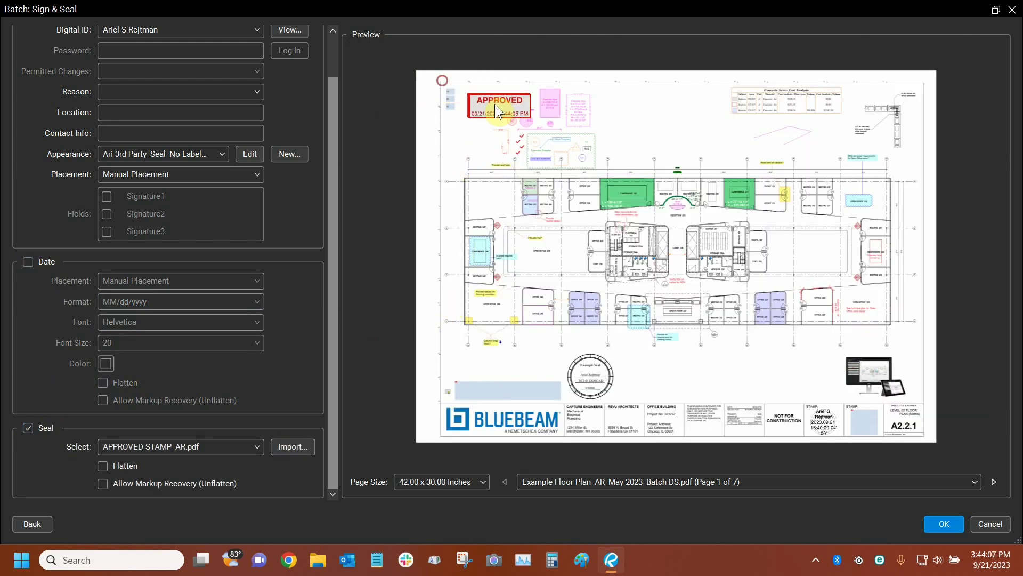
{"action": "left_click", "coordinate": [816, 379]}
{"action": "scroll", "coordinate": [795, 385], "scroll_direction": "up", "scroll_amount": 5}
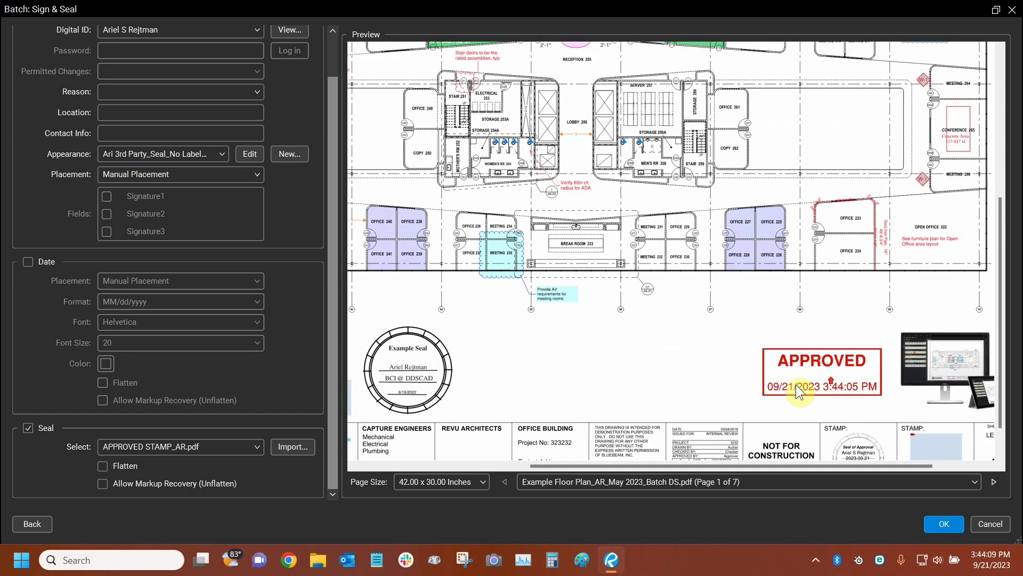
{"action": "scroll", "coordinate": [613, 322], "scroll_direction": "up", "scroll_amount": 2}
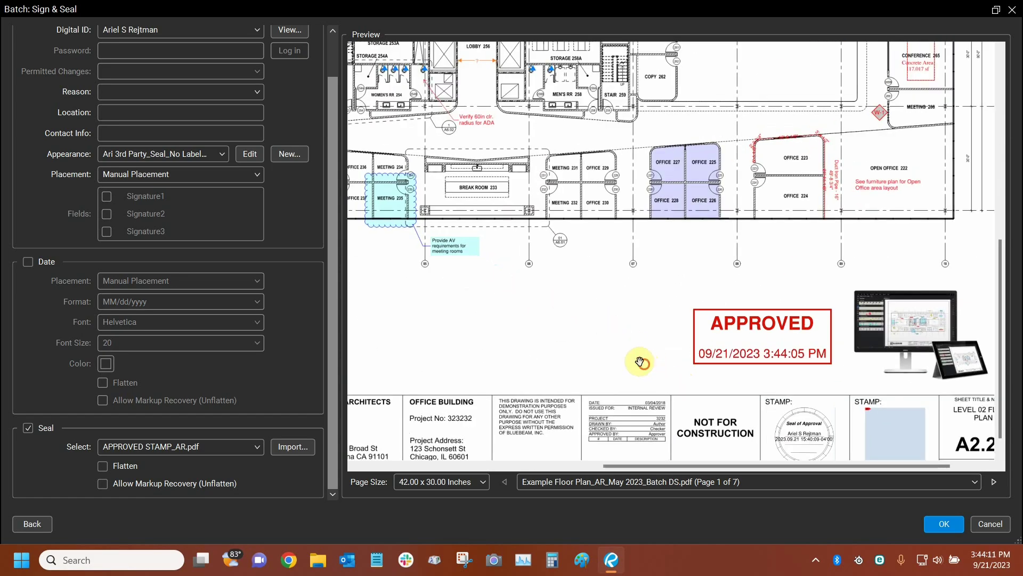
{"action": "scroll", "coordinate": [617, 350], "scroll_direction": "down", "scroll_amount": 2}
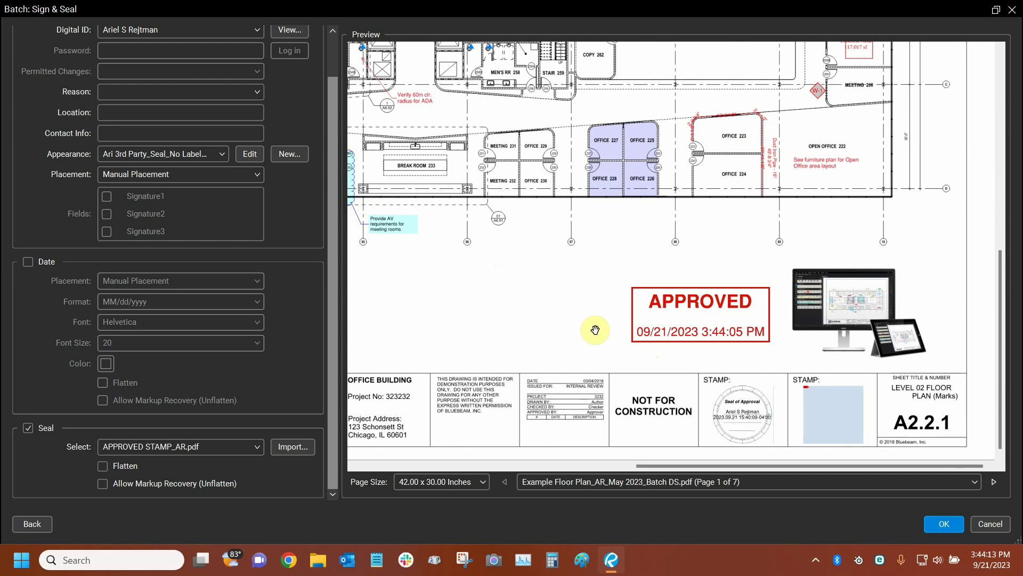
{"action": "left_click", "coordinate": [618, 365]}
{"action": "scroll", "coordinate": [589, 338], "scroll_direction": "up", "scroll_amount": 3}
{"action": "scroll", "coordinate": [781, 306], "scroll_direction": "up", "scroll_amount": 2}
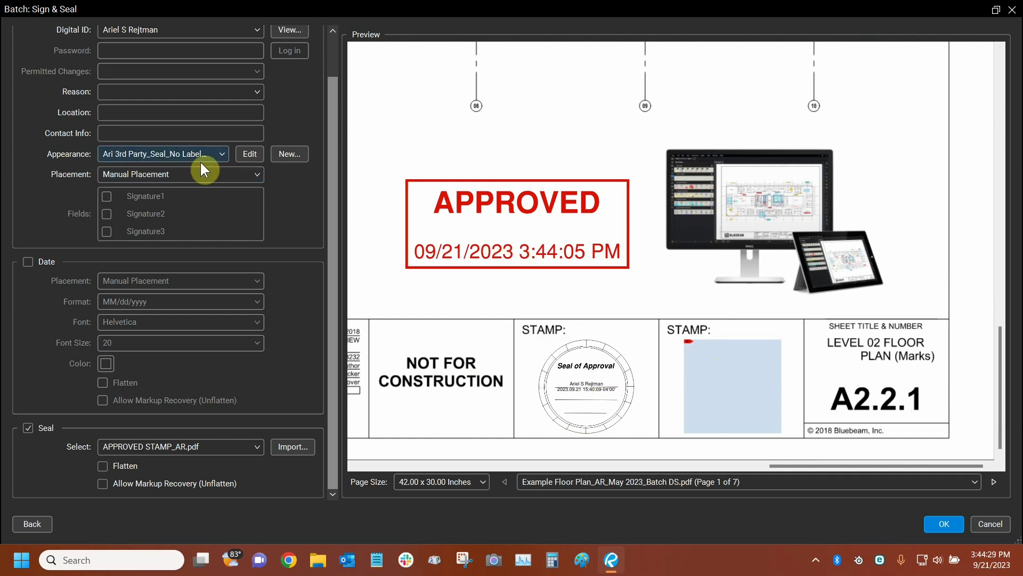
{"action": "left_click", "coordinate": [186, 154]}
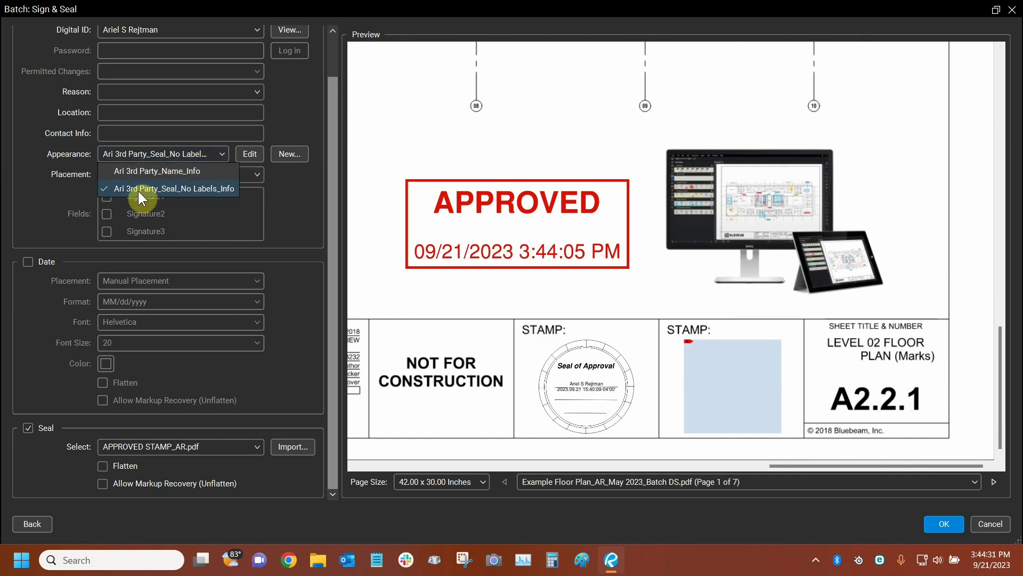
{"action": "left_click", "coordinate": [37, 197]}
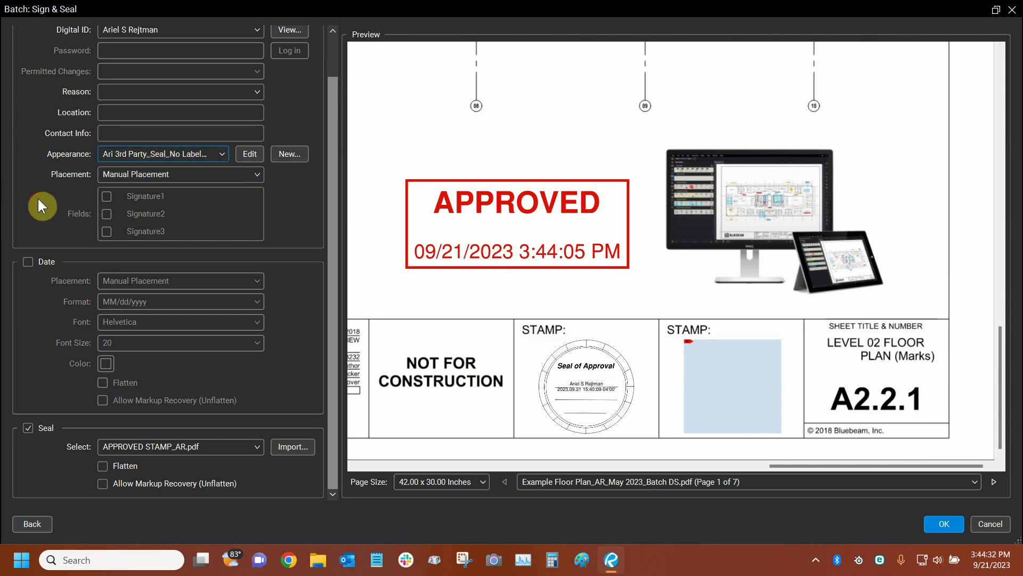
{"action": "left_click", "coordinate": [248, 154]}
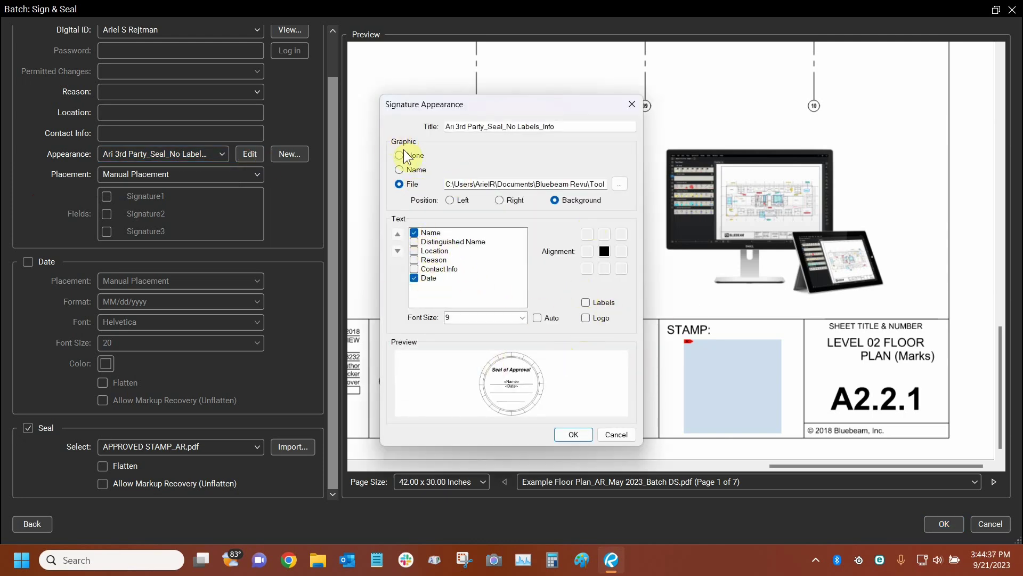
{"action": "left_click", "coordinate": [615, 435]}
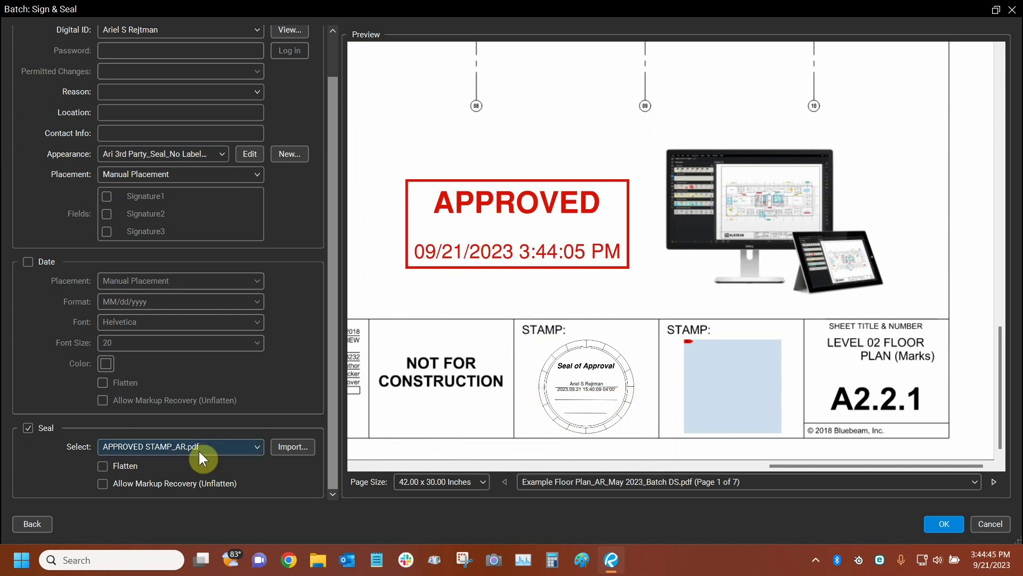
- Try Stamp.pdf, APPROVED STAMP_AR.pdf and Seal.pdf as the seal, moving the Example Seal above the STAMP boxes
{"action": "left_click", "coordinate": [213, 449]}
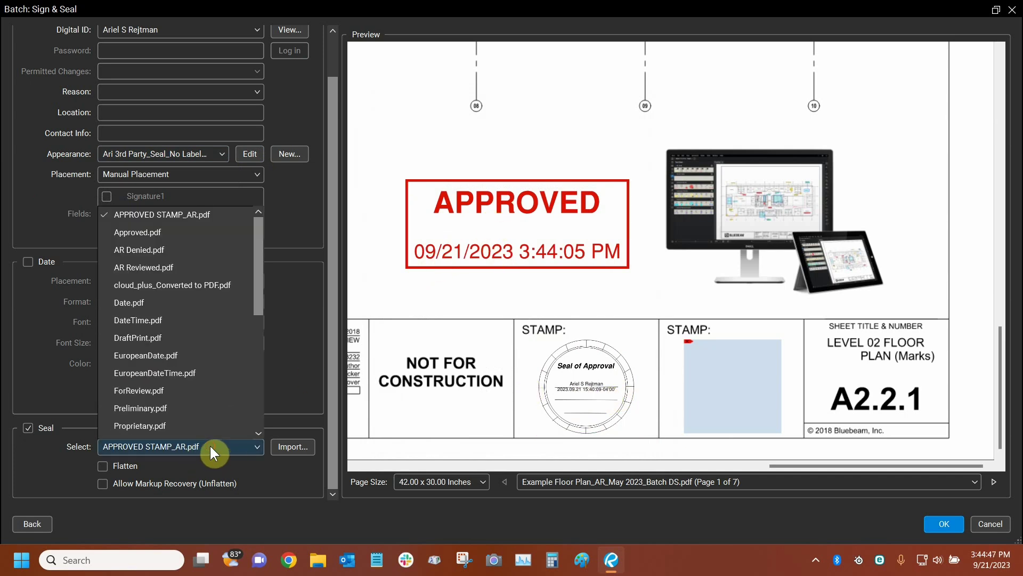
{"action": "scroll", "coordinate": [182, 352], "scroll_direction": "down", "scroll_amount": 4}
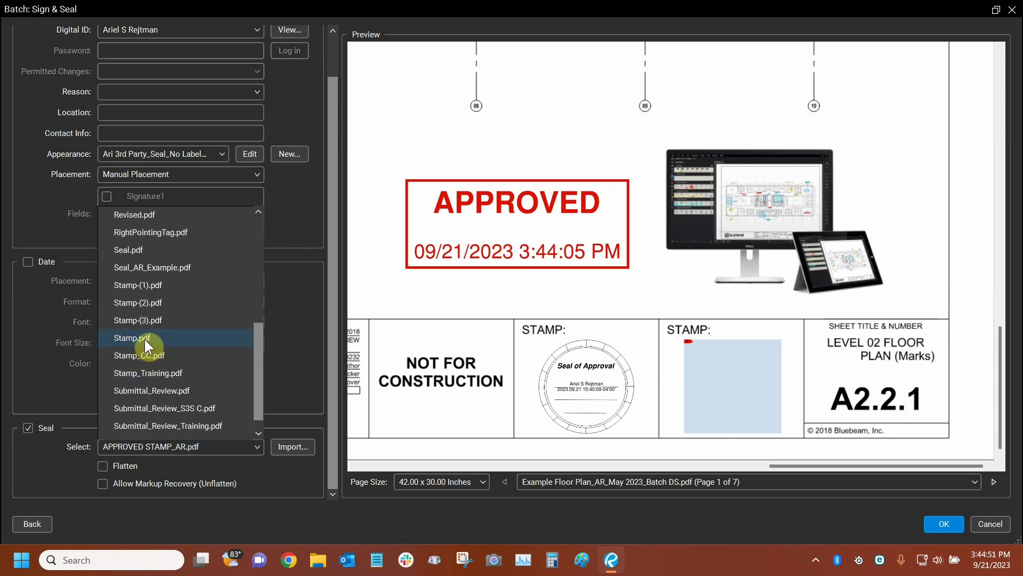
{"action": "left_click", "coordinate": [145, 341]}
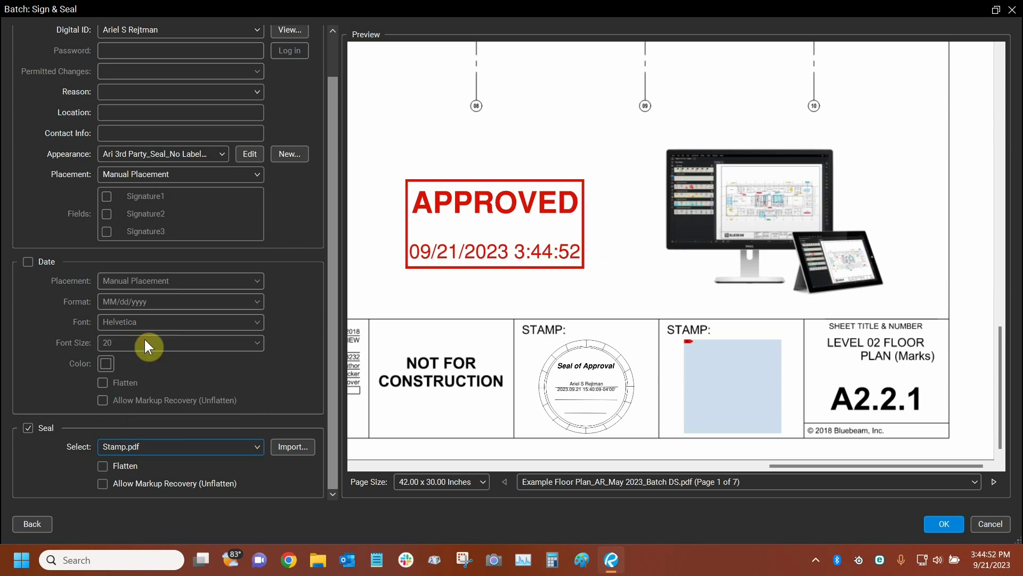
{"action": "left_click", "coordinate": [169, 445]}
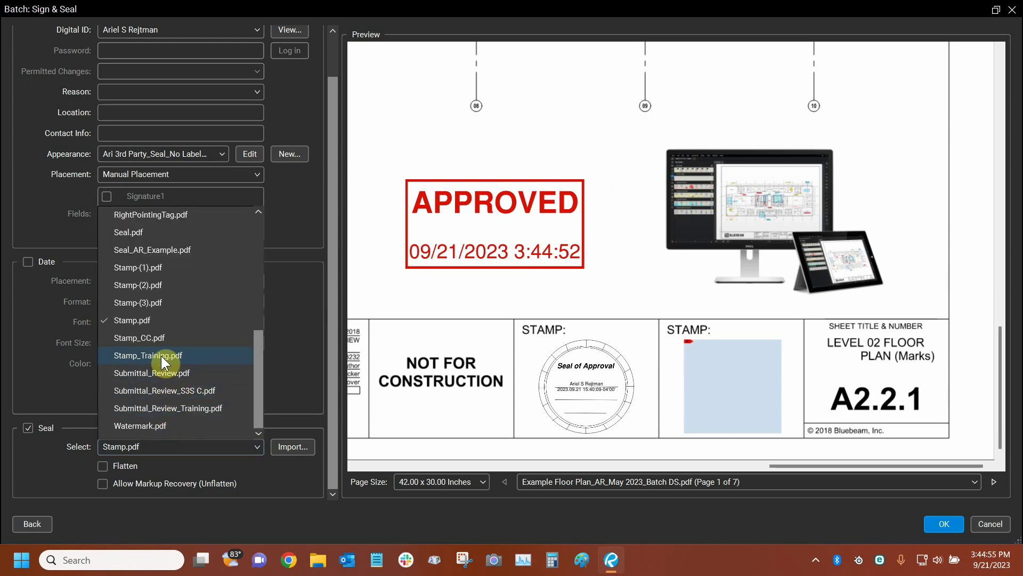
{"action": "scroll", "coordinate": [162, 363], "scroll_direction": "up", "scroll_amount": 6}
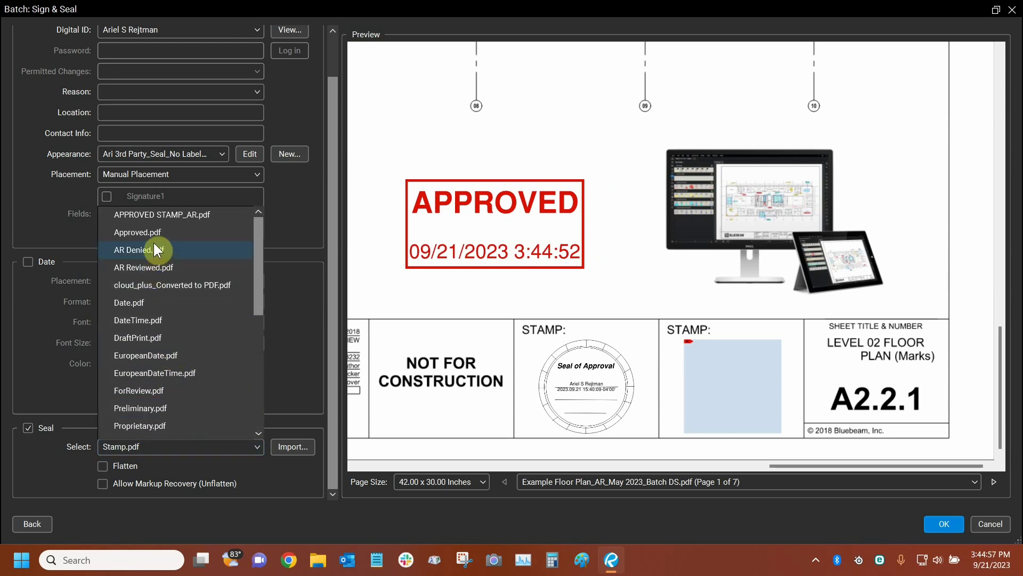
{"action": "left_click", "coordinate": [164, 216]}
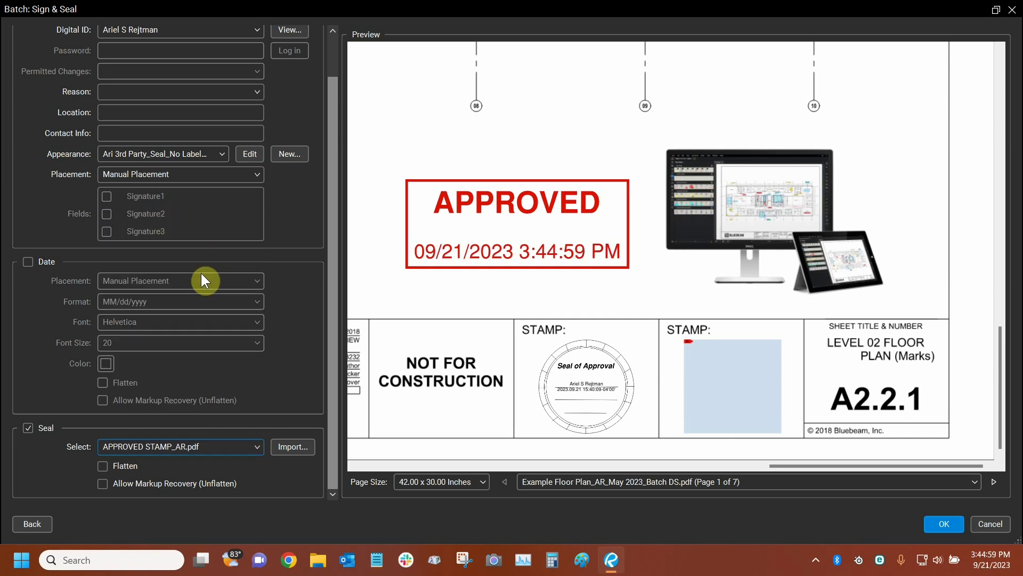
{"action": "left_click", "coordinate": [181, 447]}
{"action": "scroll", "coordinate": [179, 383], "scroll_direction": "down", "scroll_amount": 10}
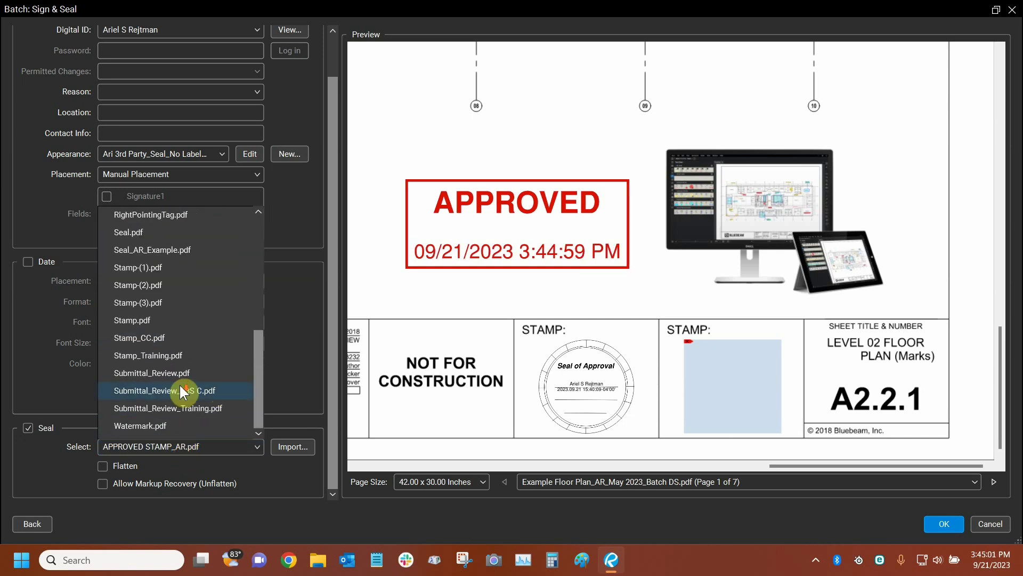
{"action": "left_click", "coordinate": [145, 232]}
{"action": "left_click_drag", "start_coordinate": [477, 277], "coordinate": [553, 222]}
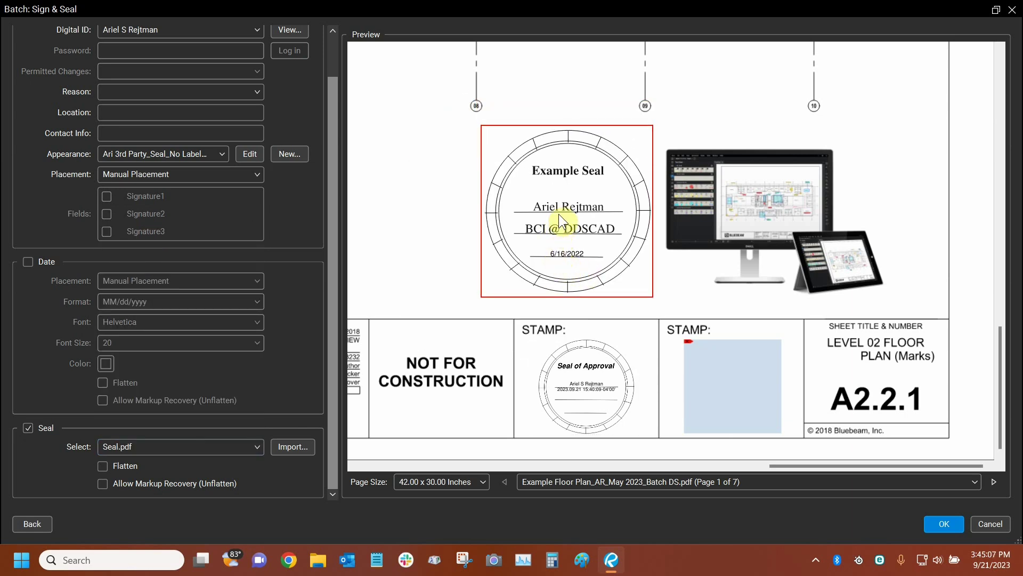
- Switch the seal to Seal_AR_Example.pdf and reposition it above the title block
{"action": "left_click", "coordinate": [144, 446]}
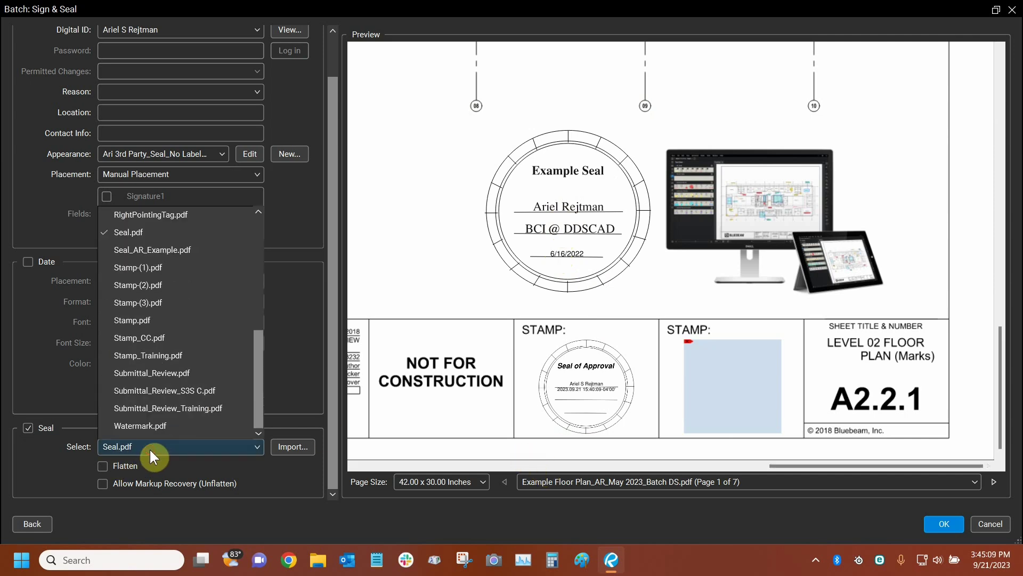
{"action": "left_click", "coordinate": [156, 248]}
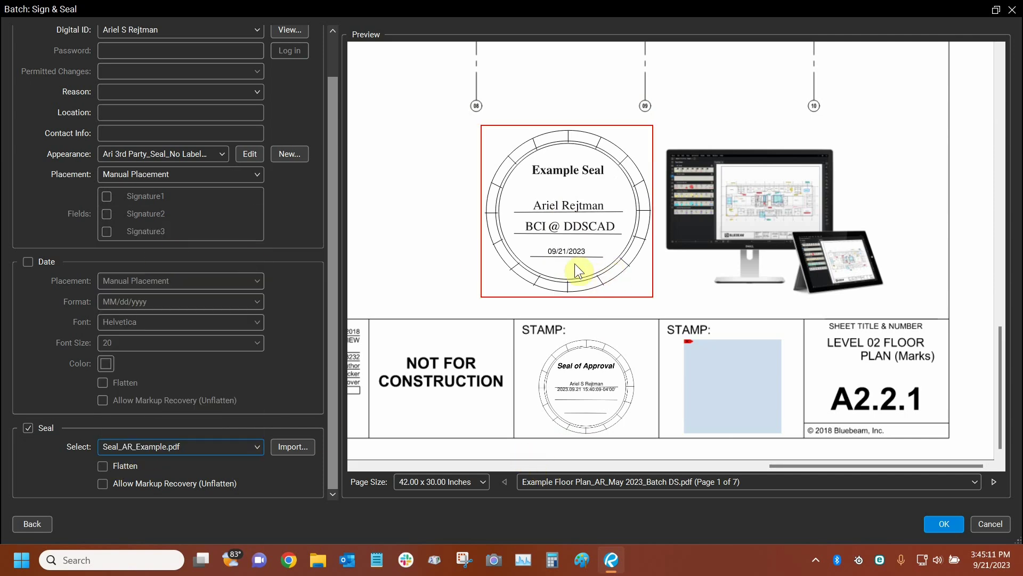
{"action": "left_click_drag", "start_coordinate": [575, 263], "coordinate": [575, 295]}
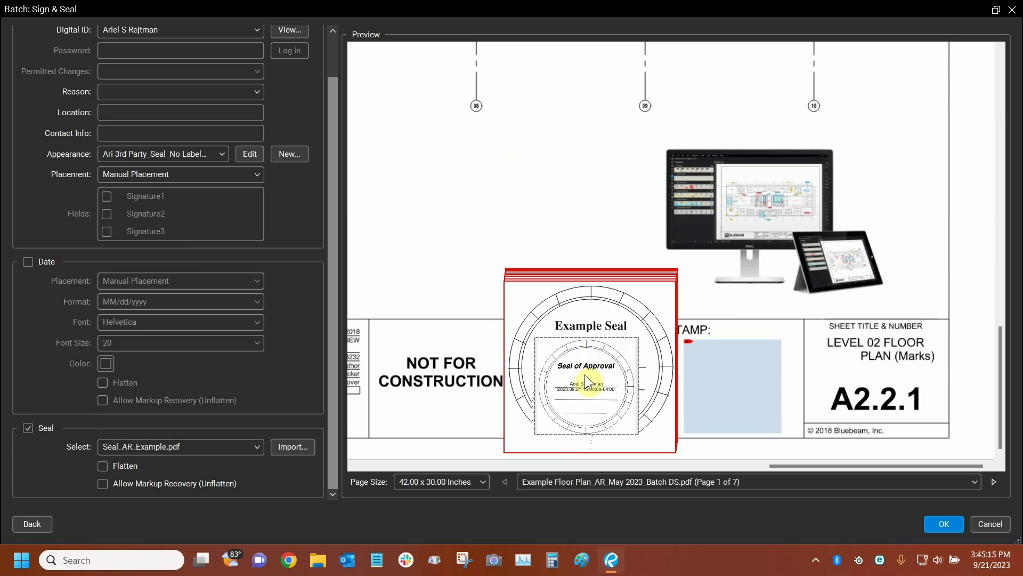
{"action": "left_click_drag", "start_coordinate": [585, 375], "coordinate": [583, 376]}
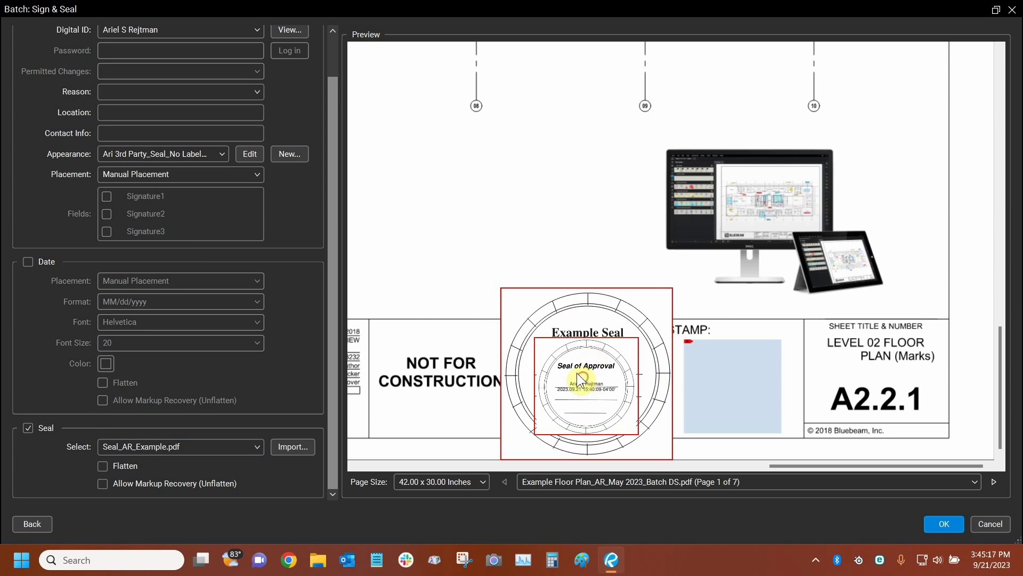
{"action": "left_click", "coordinate": [565, 376]}
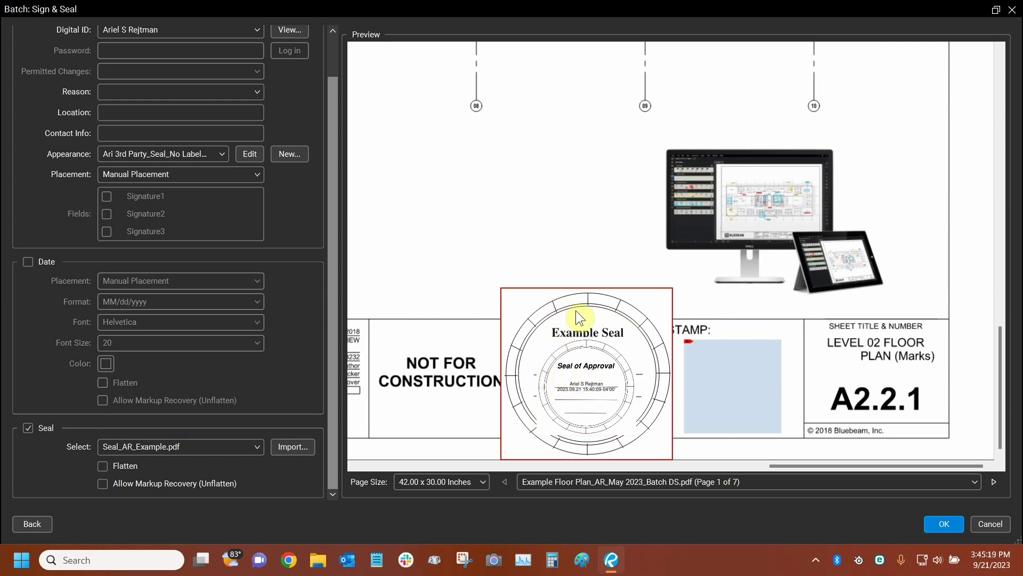
{"action": "left_click_drag", "start_coordinate": [587, 315], "coordinate": [556, 146]}
{"action": "left_click", "coordinate": [601, 382]}
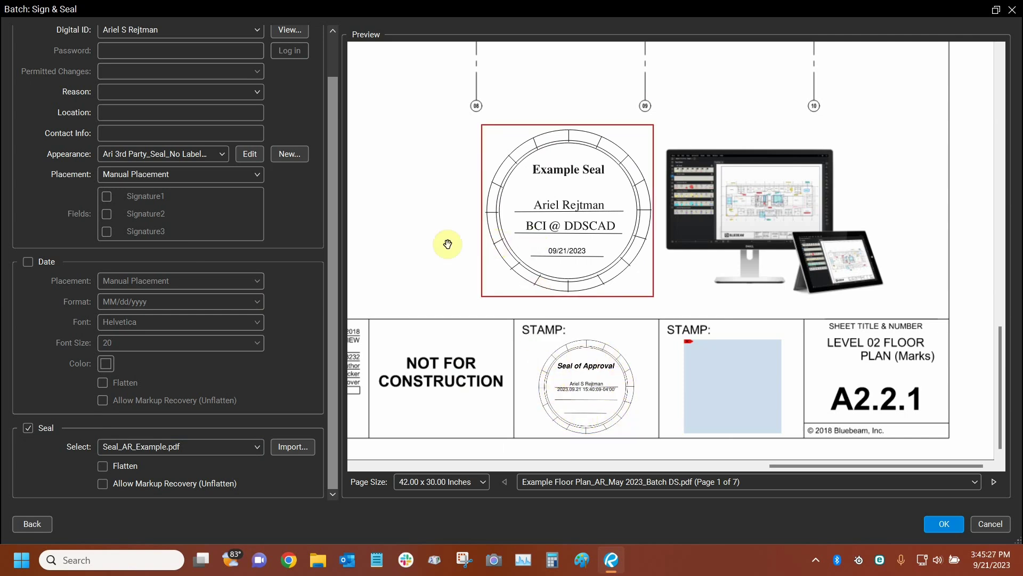
- Turn off the extra Example Seal and slightly enlarge the Seal of Approval signature box
{"action": "left_click", "coordinate": [27, 427]}
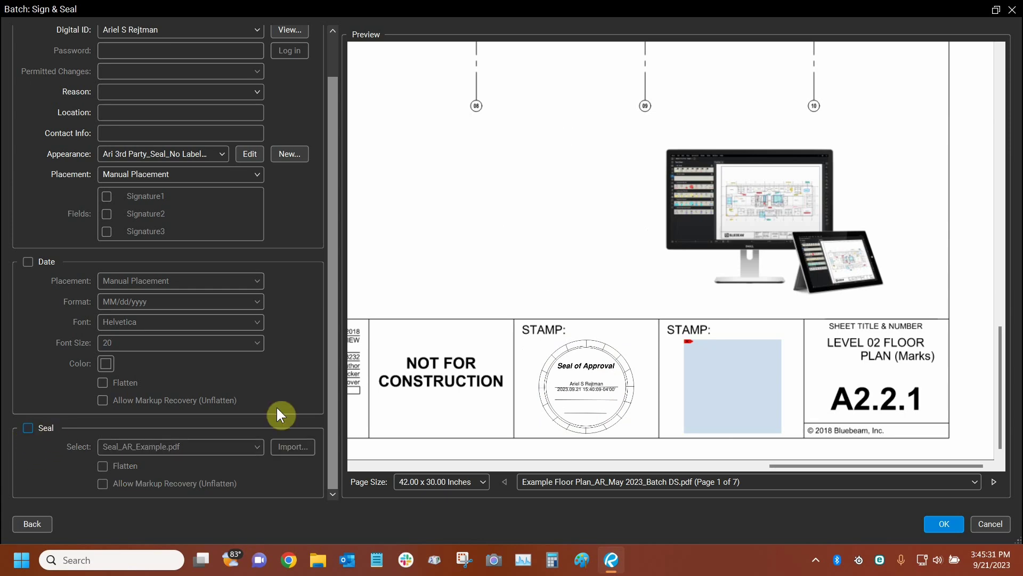
{"action": "scroll", "coordinate": [615, 438], "scroll_direction": "up", "scroll_amount": 1}
{"action": "scroll", "coordinate": [615, 438], "scroll_direction": "up", "scroll_amount": 2}
{"action": "scroll", "coordinate": [542, 434], "scroll_direction": "up", "scroll_amount": 1}
{"action": "scroll", "coordinate": [544, 434], "scroll_direction": "down", "scroll_amount": 1}
{"action": "left_click_drag", "start_coordinate": [719, 84], "coordinate": [773, 87]}
{"action": "left_click_drag", "start_coordinate": [604, 248], "coordinate": [600, 245]}
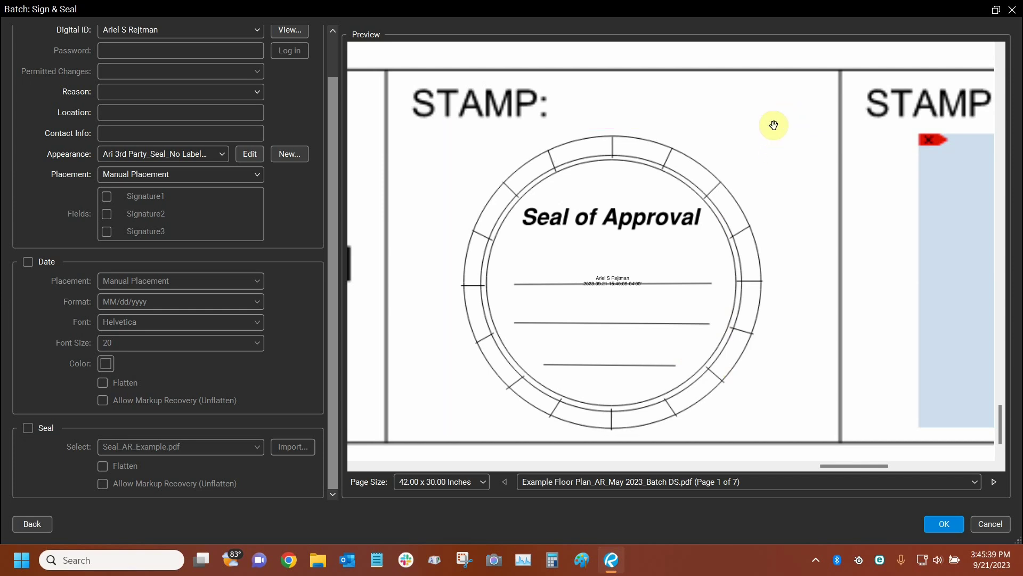
{"action": "left_click_drag", "start_coordinate": [776, 128], "coordinate": [779, 123]}
- Preview the signature on pages 2 and 1, then start batch signing the three pages
{"action": "scroll", "coordinate": [789, 138], "scroll_direction": "down", "scroll_amount": 3}
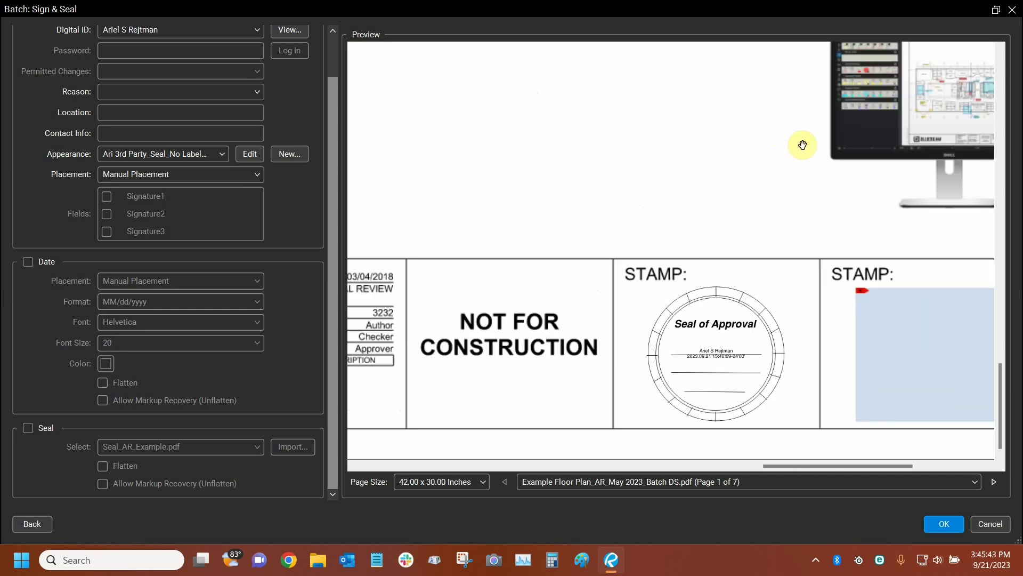
{"action": "scroll", "coordinate": [797, 141], "scroll_direction": "down", "scroll_amount": 2}
{"action": "scroll", "coordinate": [791, 141], "scroll_direction": "down", "scroll_amount": 2}
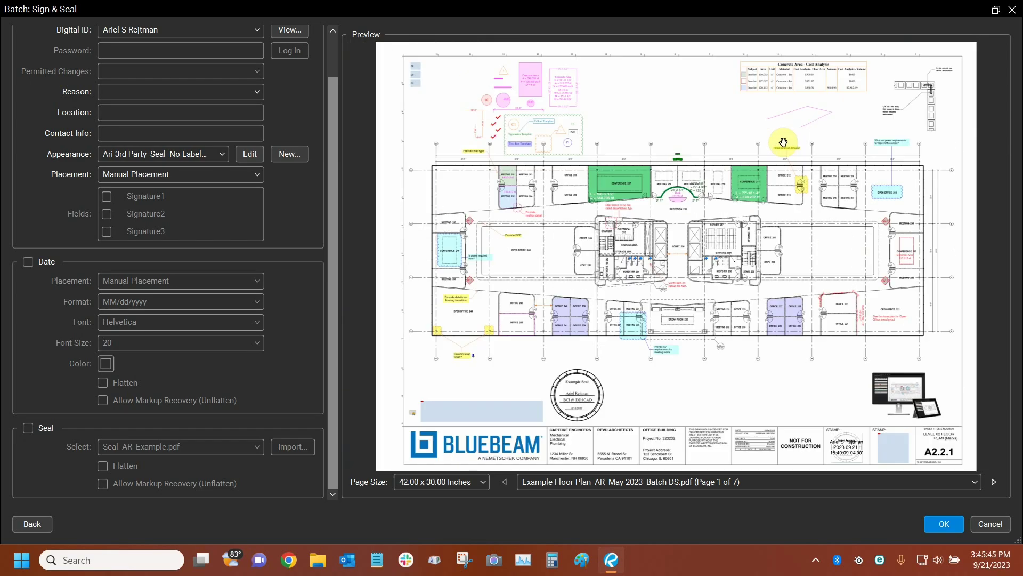
{"action": "left_click", "coordinate": [713, 482]}
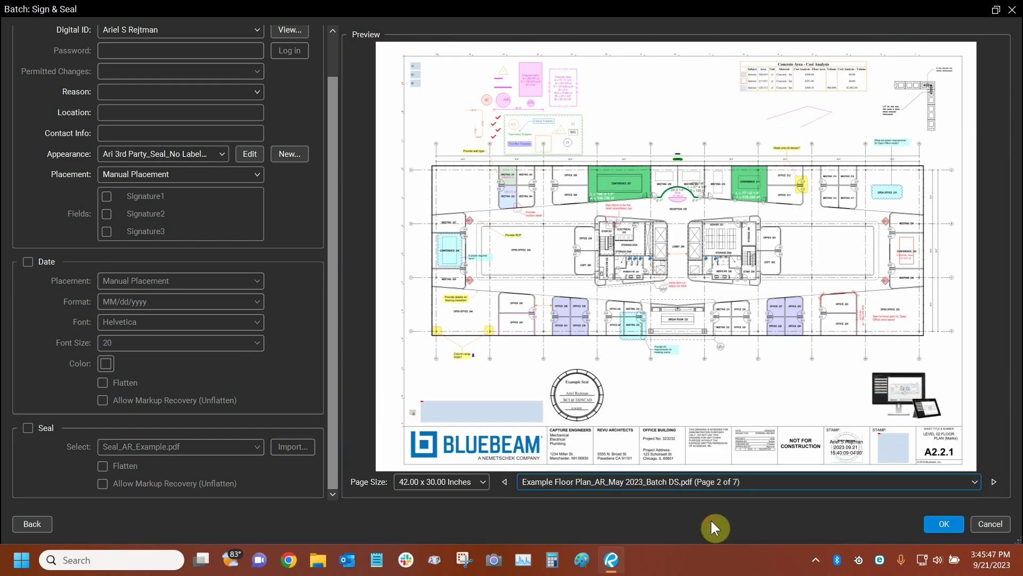
{"action": "left_click", "coordinate": [711, 520]}
{"action": "left_click", "coordinate": [757, 483]}
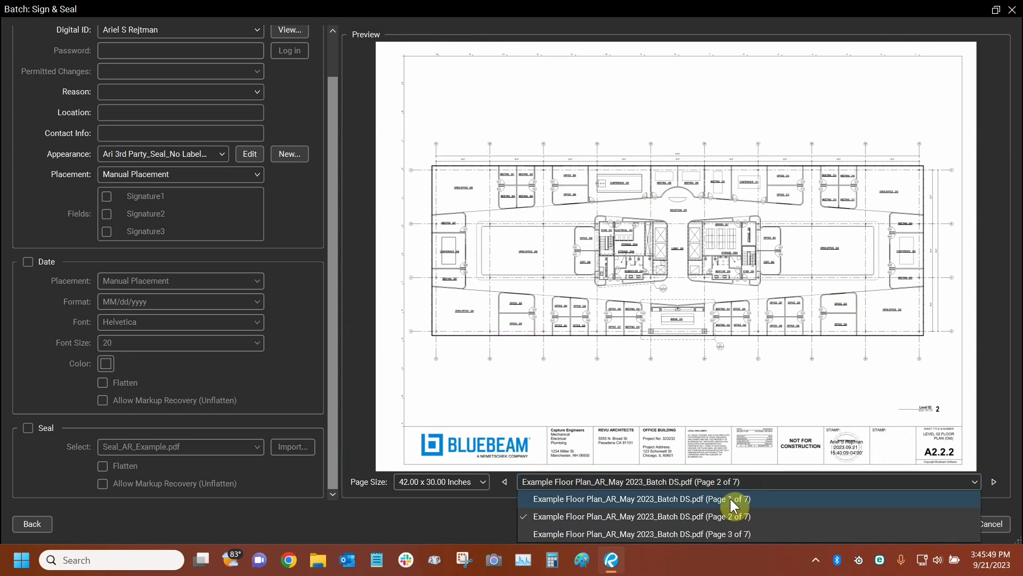
{"action": "left_click", "coordinate": [730, 497]}
{"action": "left_click", "coordinate": [941, 527]}
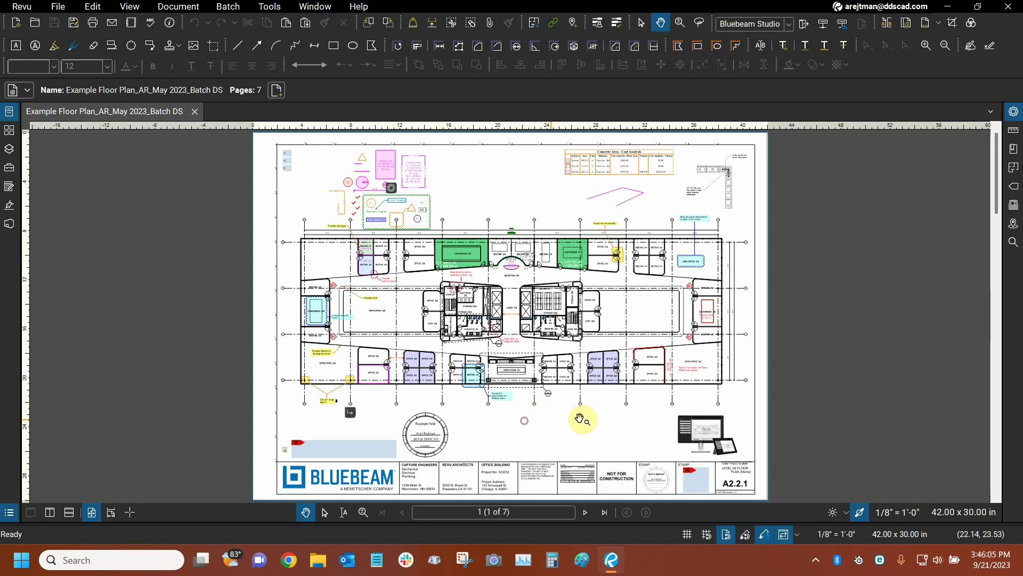
- Zoom into the signed title block and page through pages 2 to 6 to check the signatures
{"action": "scroll", "coordinate": [634, 426], "scroll_direction": "up", "scroll_amount": 5}
{"action": "scroll", "coordinate": [589, 421], "scroll_direction": "up", "scroll_amount": 4}
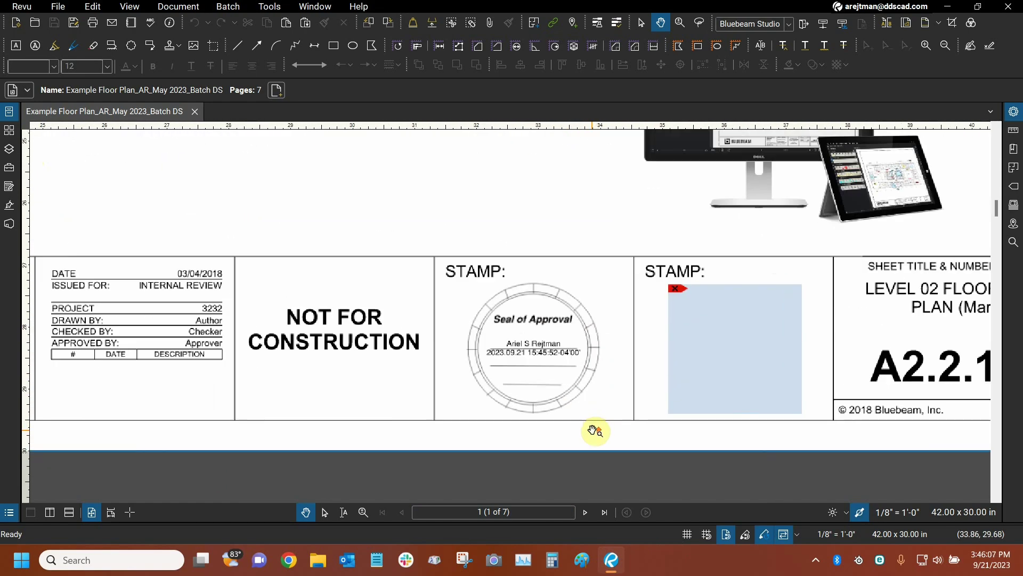
{"action": "left_click", "coordinate": [585, 513]}
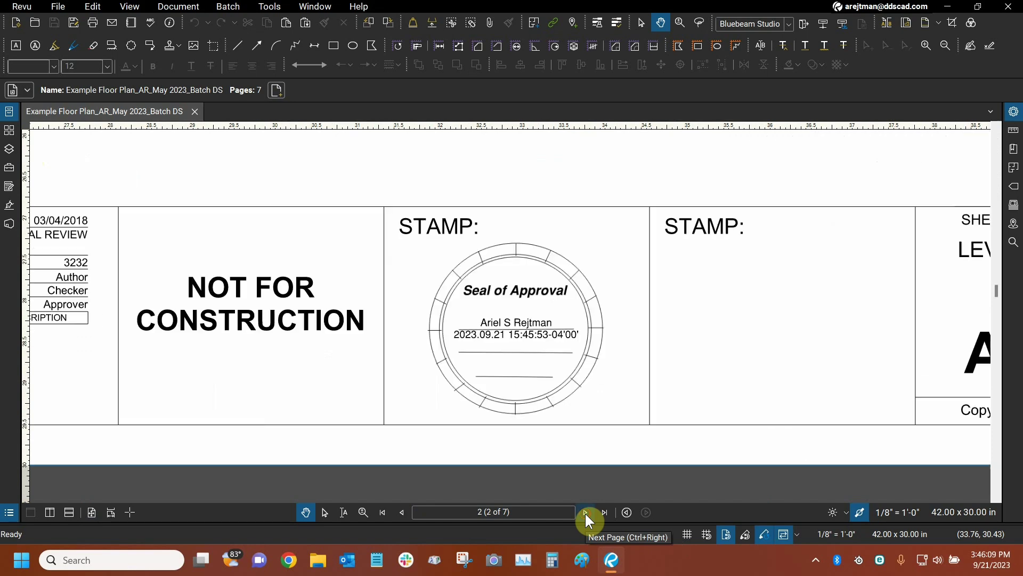
{"action": "left_click", "coordinate": [586, 511]}
{"action": "left_click", "coordinate": [585, 513]}
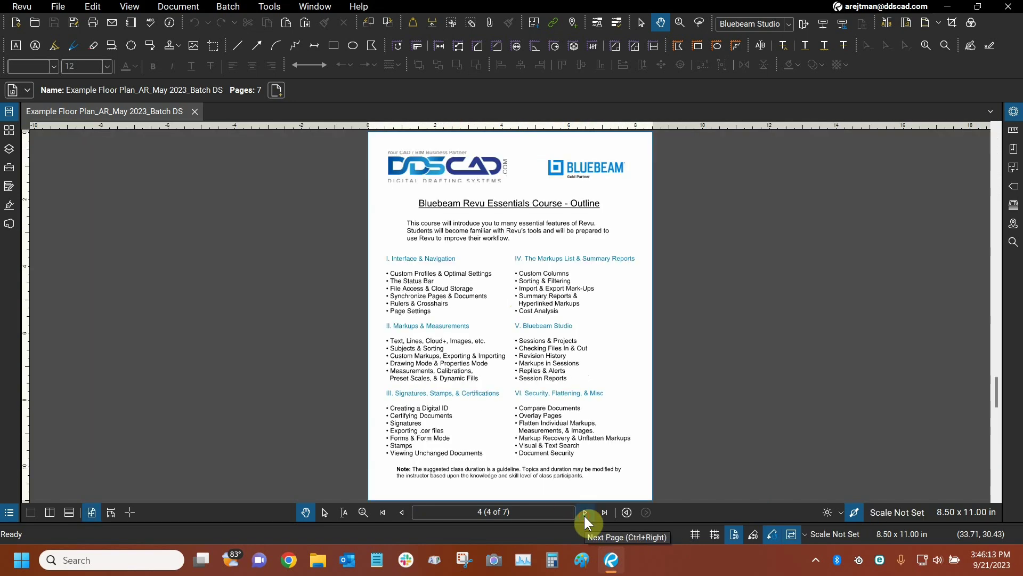
{"action": "left_click", "coordinate": [585, 513]}
{"action": "left_click", "coordinate": [585, 512]}
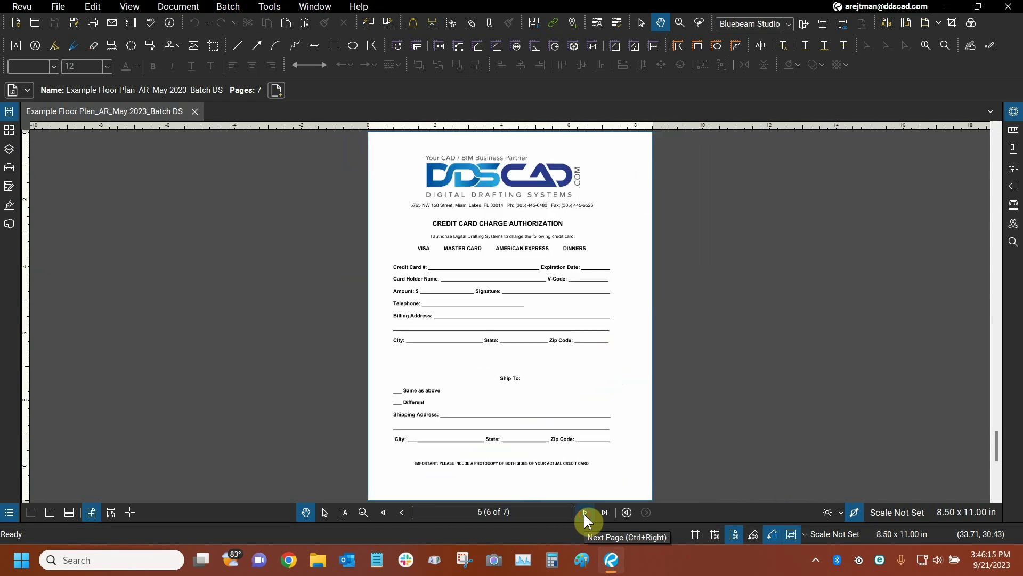
- Delete page 7, the Markup Summary, from the page thumbnails
{"action": "left_click", "coordinate": [9, 130]}
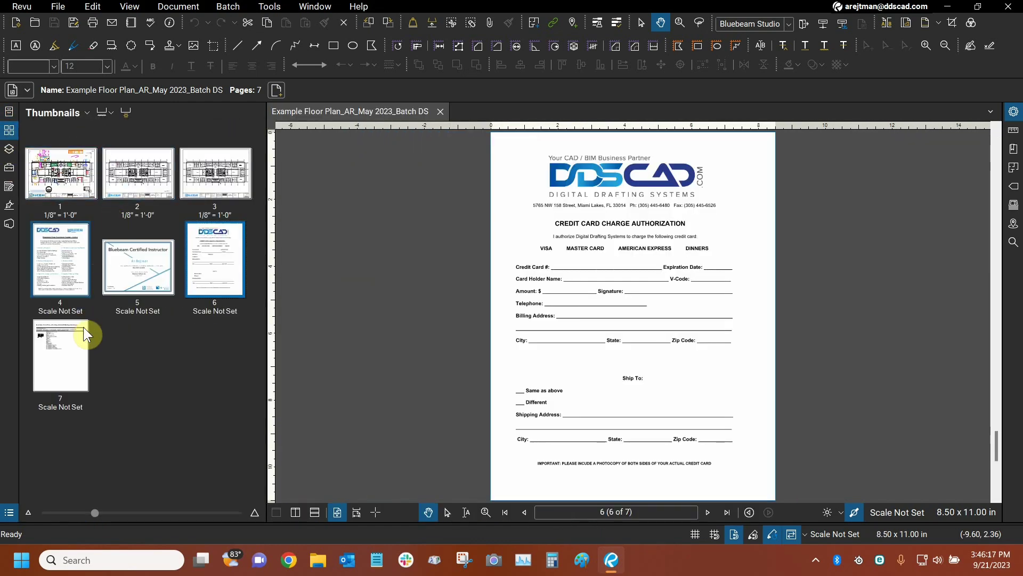
{"action": "left_click", "coordinate": [81, 348]}
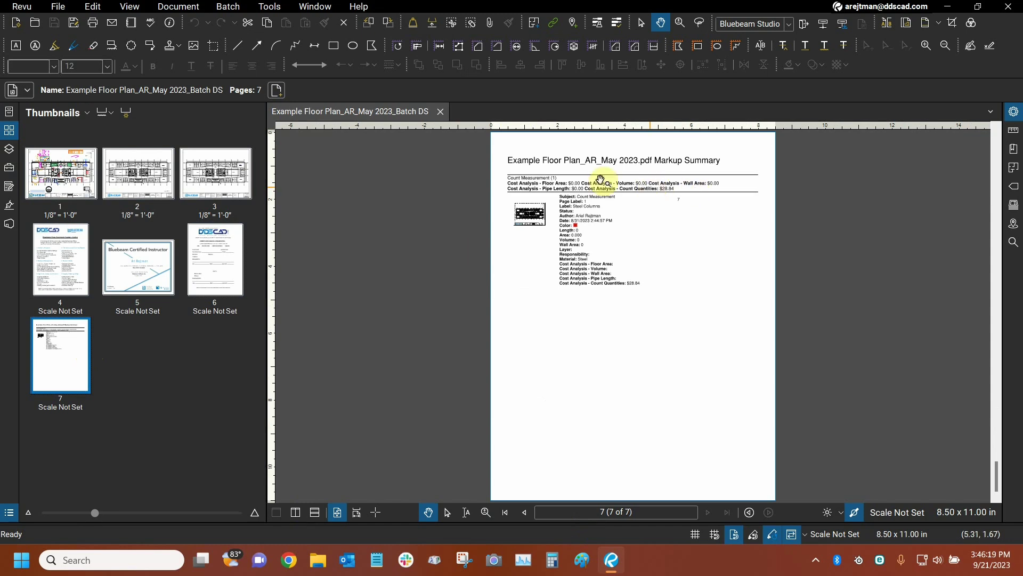
{"action": "right_click", "coordinate": [57, 358]}
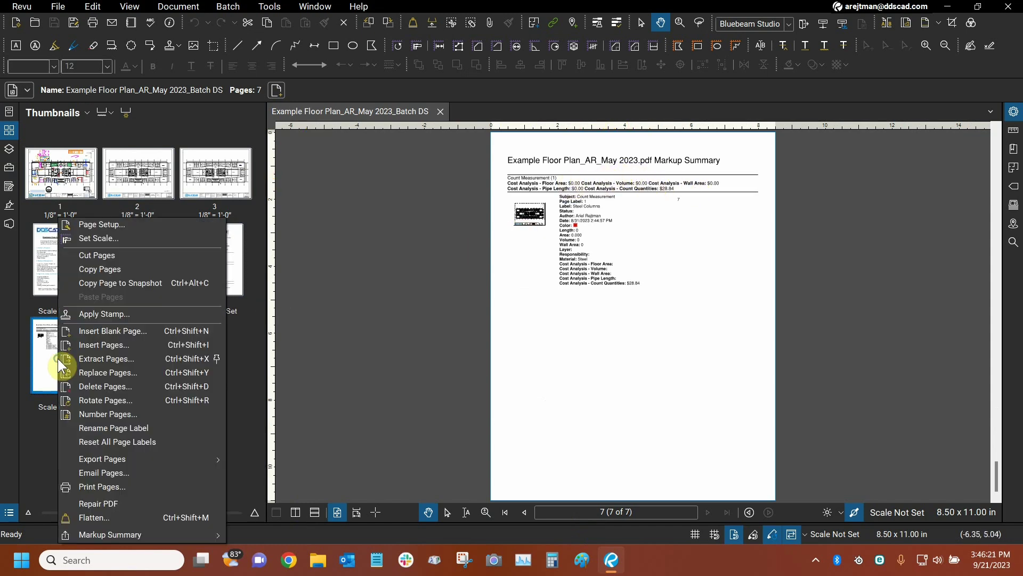
{"action": "left_click", "coordinate": [97, 388]}
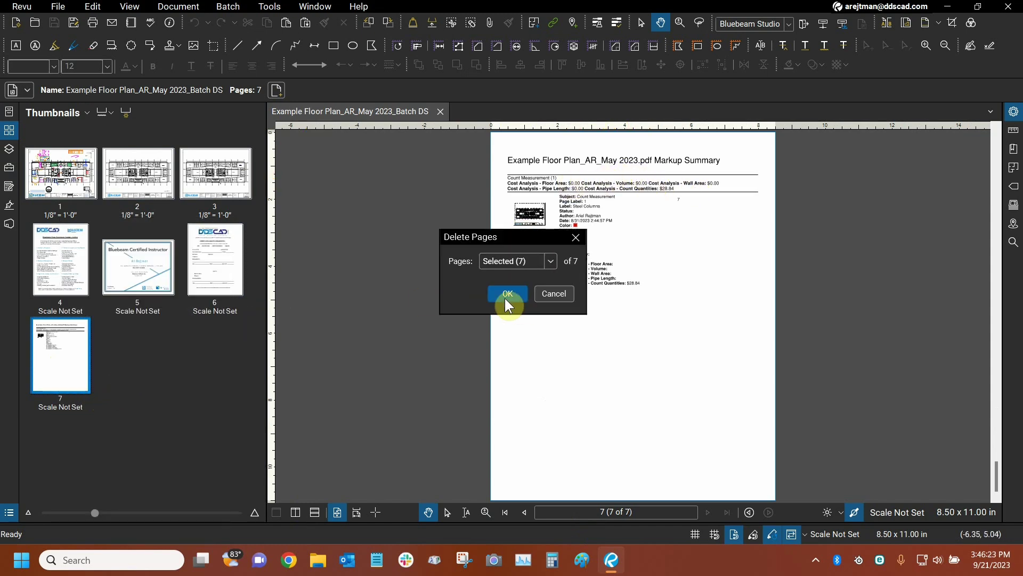
{"action": "left_click", "coordinate": [507, 295]}
- Return to page 1 and close the side panel to widen the drawing
{"action": "left_click", "coordinate": [60, 181]}
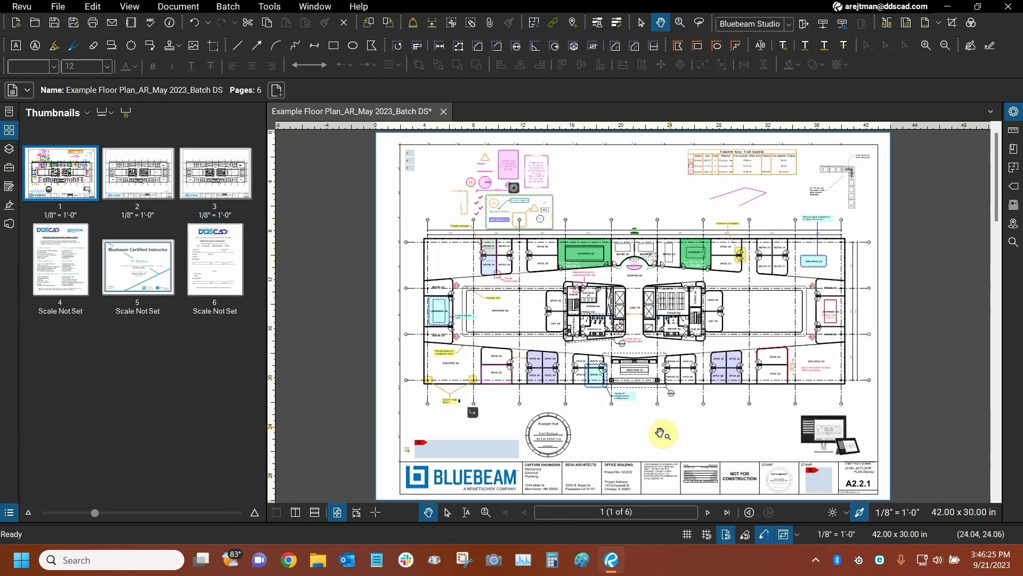
{"action": "left_click", "coordinate": [7, 115]}
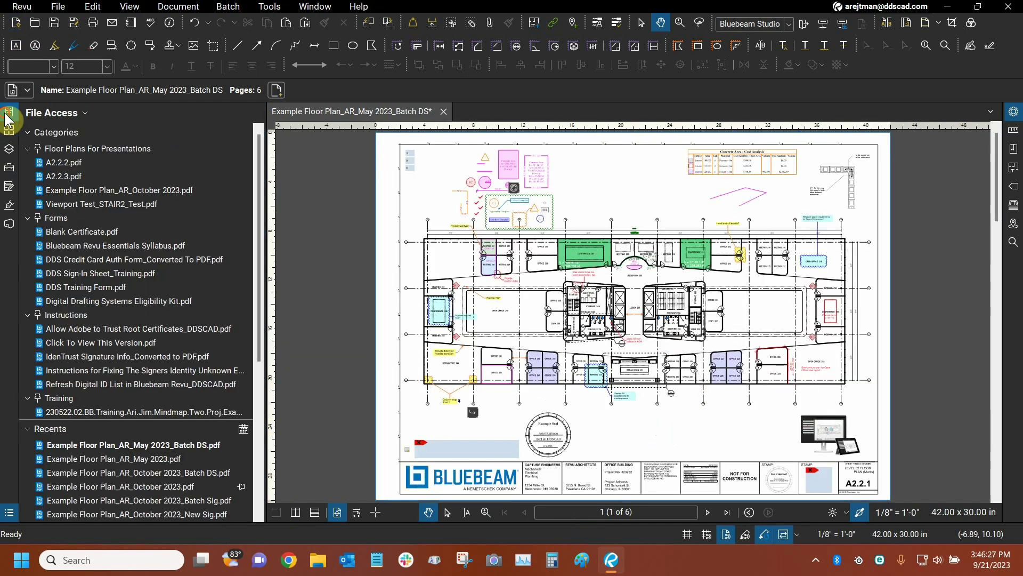
{"action": "left_click", "coordinate": [7, 116]}
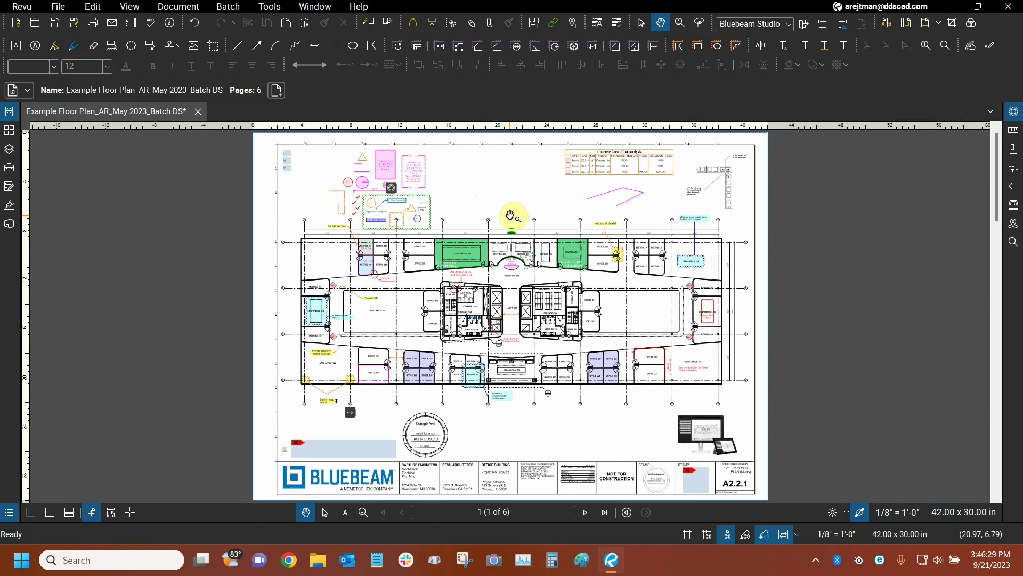